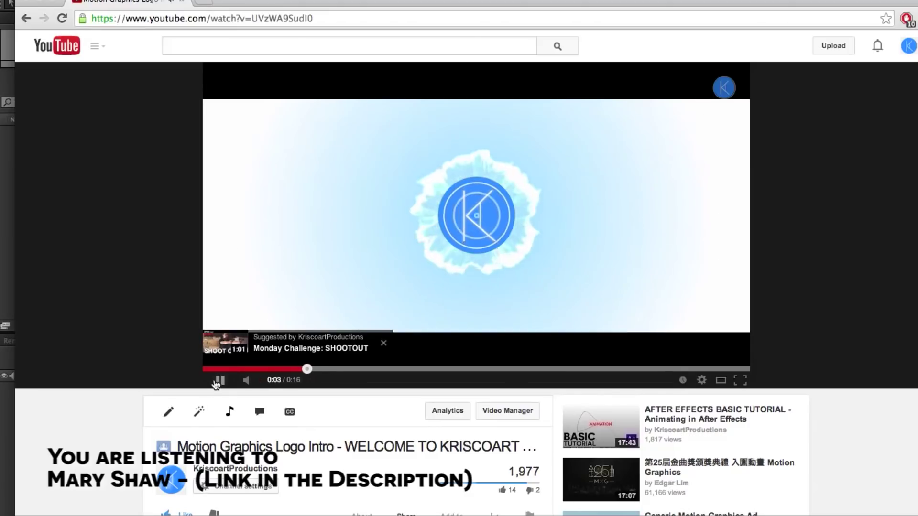
Pause the logo intro at 0:03, scroll through the share panel and comments, and return to the player.
click(219, 381)
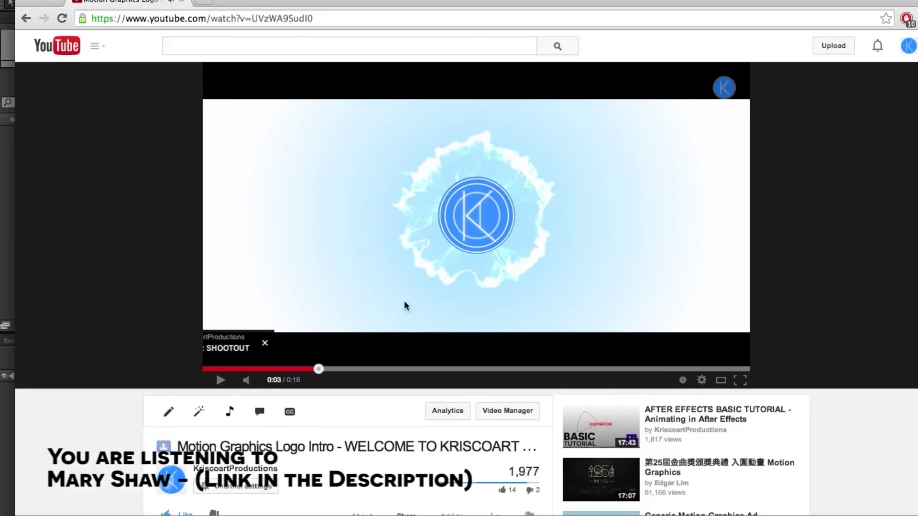
scroll(347, 345, down, 1)
scroll(346, 345, down, 15)
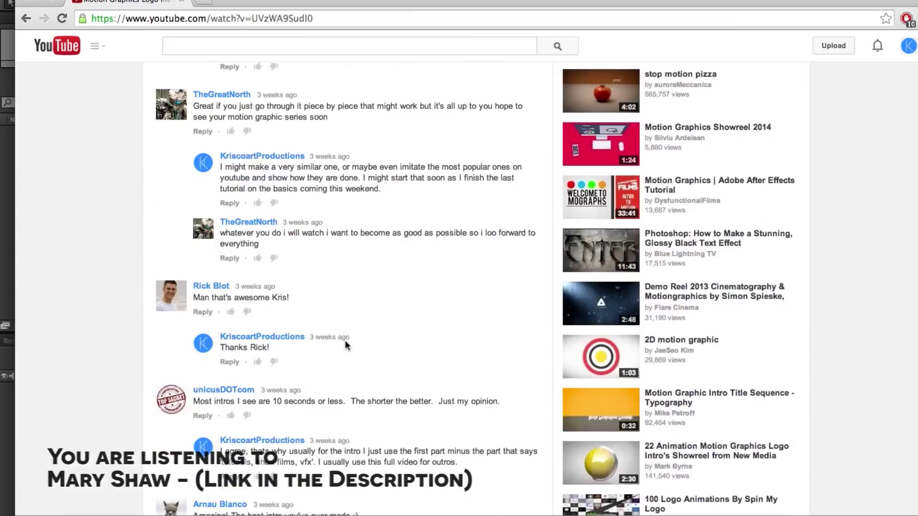
scroll(345, 340, down, 5)
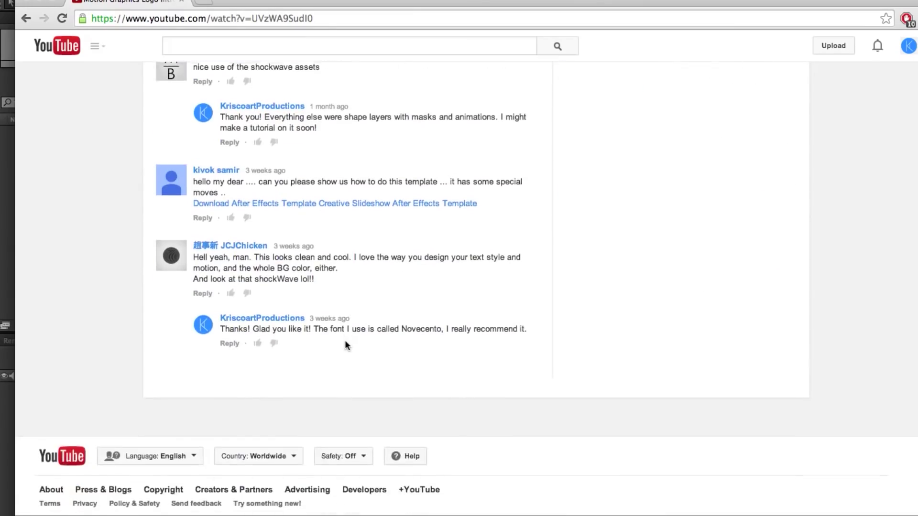
scroll(345, 340, up, 15)
scroll(347, 345, up, 4)
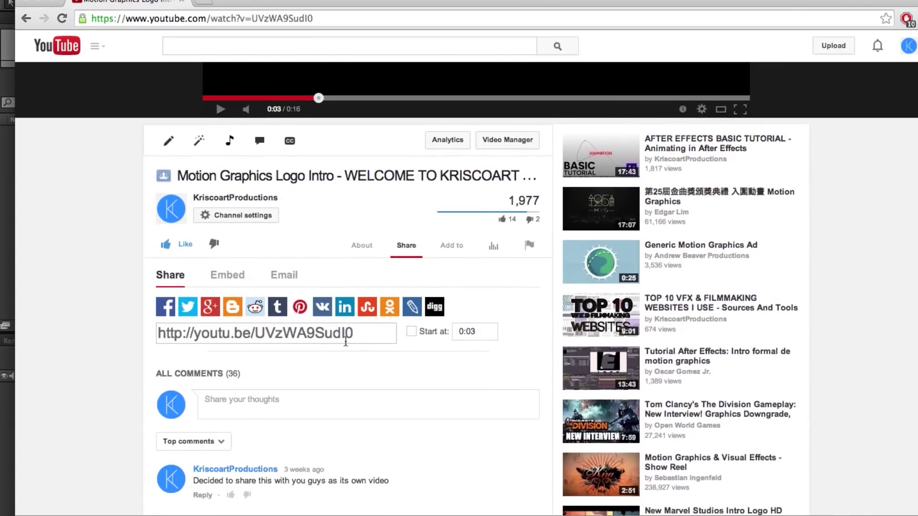
scroll(346, 342, up, 10)
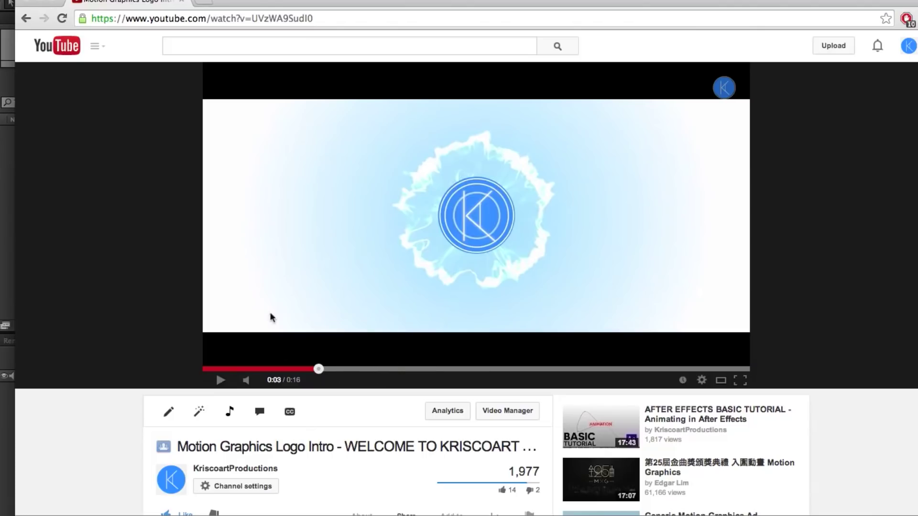
Replay the logo intro from the start, pause at 0:03, then jump to 0:05 and 0:07.
click(218, 380)
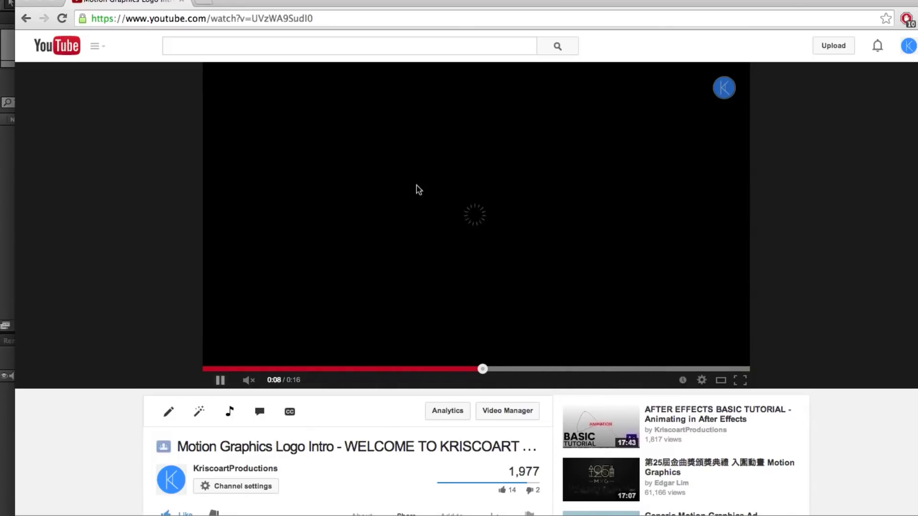
click(227, 369)
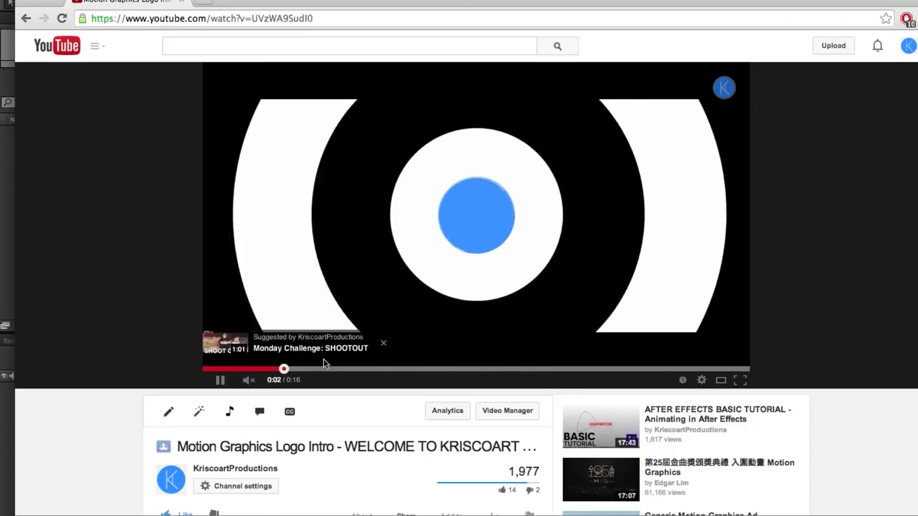
click(325, 225)
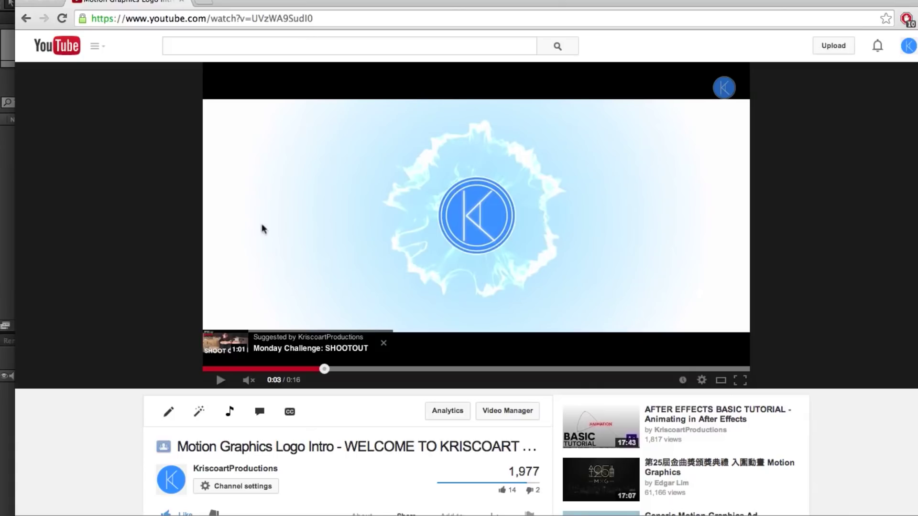
click(371, 369)
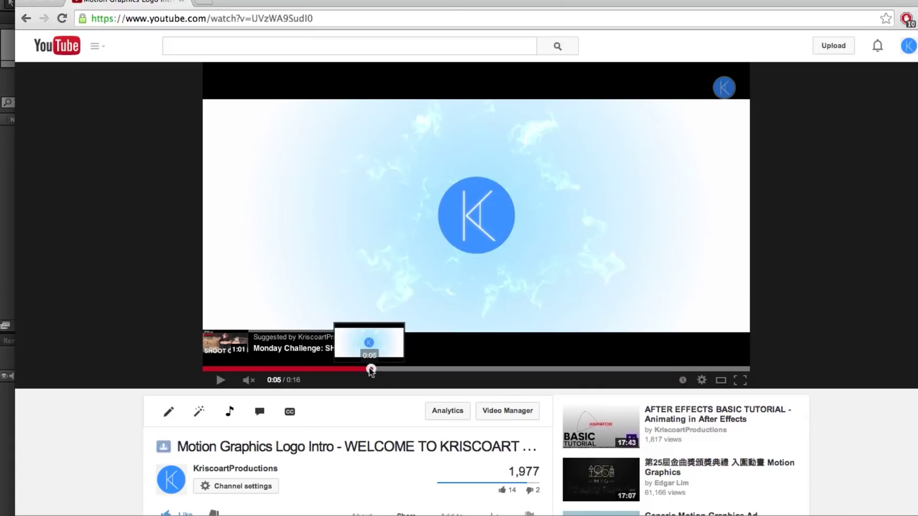
click(446, 369)
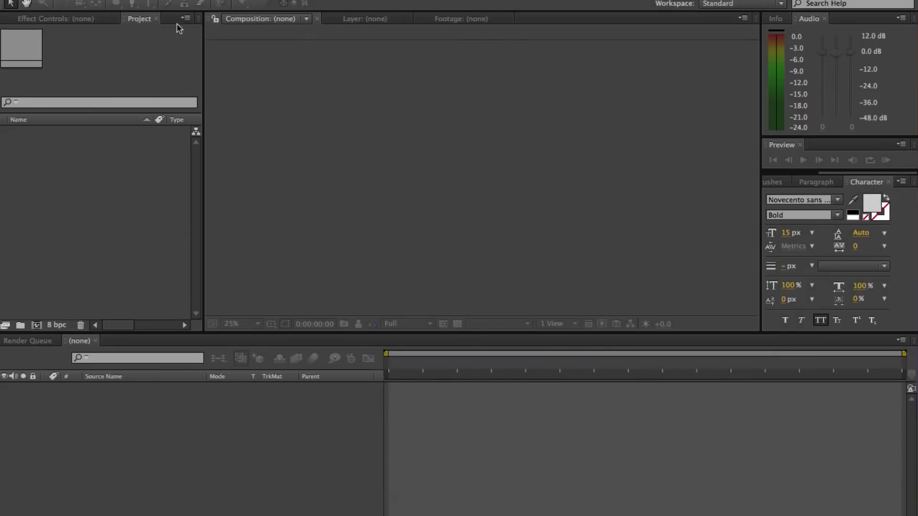
Make a new composition with width 1920, height 1080 and duration 0:00:30:00.
click(187, 7)
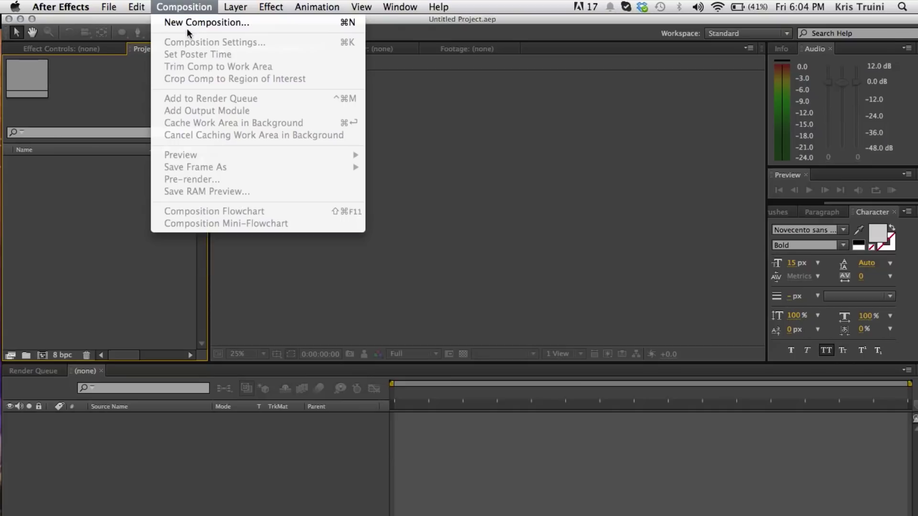
click(191, 22)
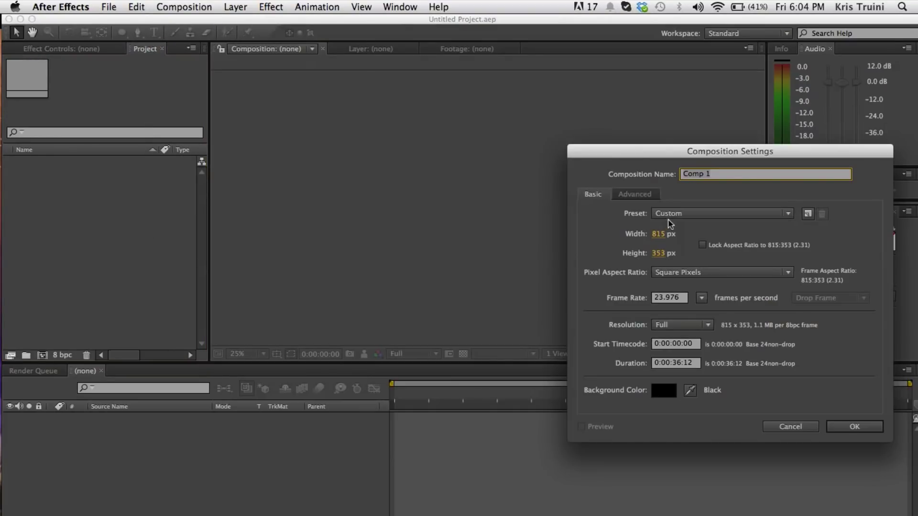
click(658, 235)
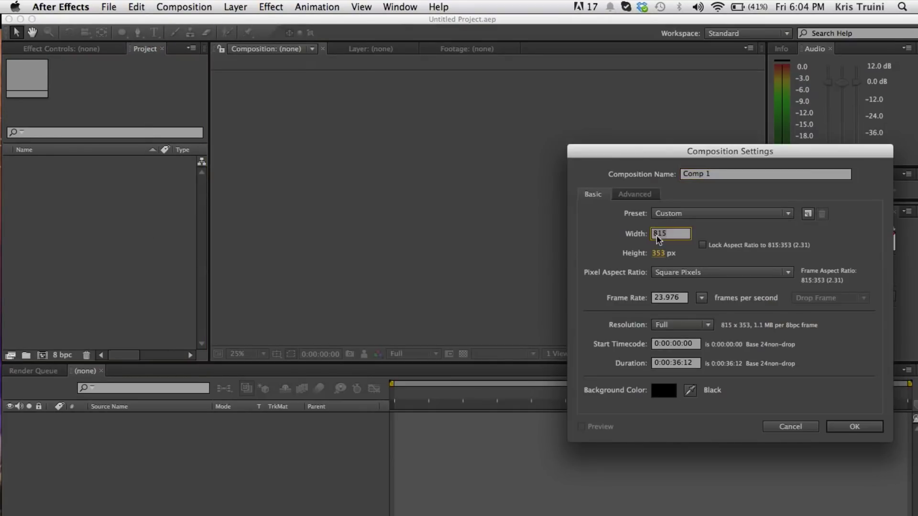
text(1920)
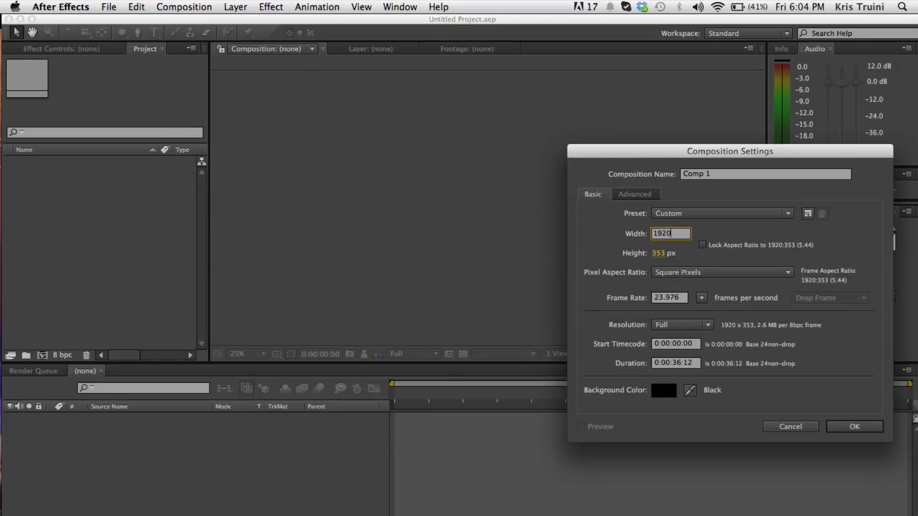
key(Tab)
text(1080)
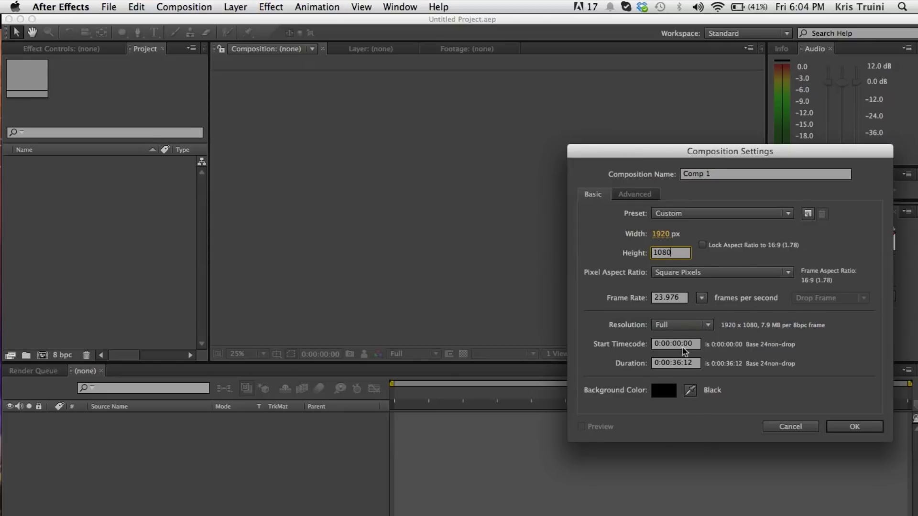
click(680, 363)
text(3000)
click(839, 426)
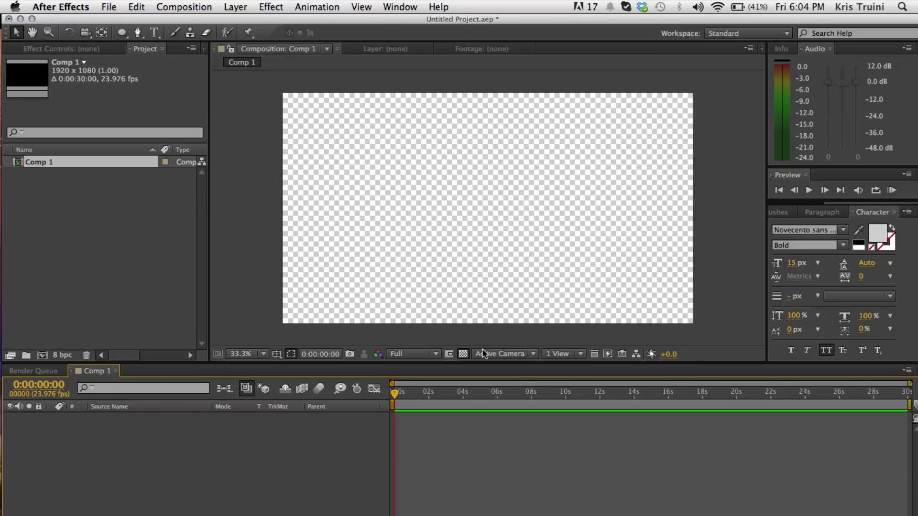
Add a new full-frame solid layer named BG to the composition.
right_click(182, 450)
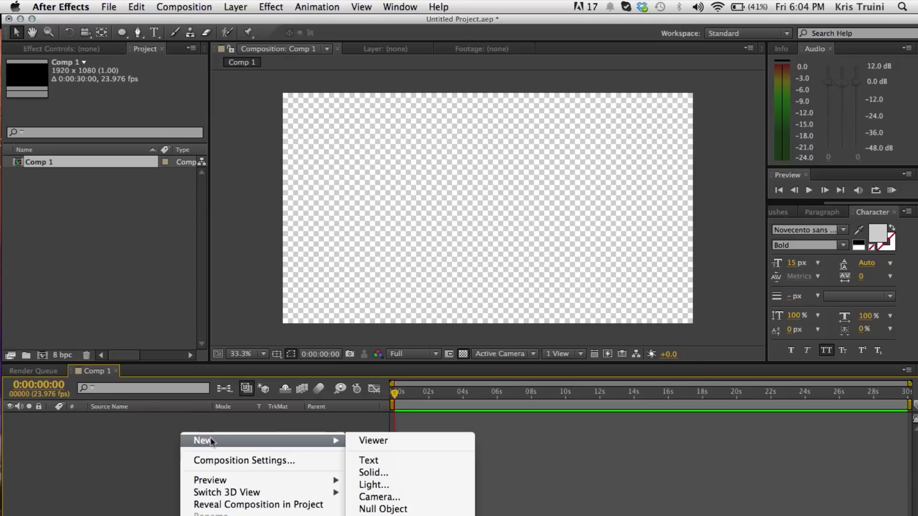
mouse_move(234, 439)
click(403, 474)
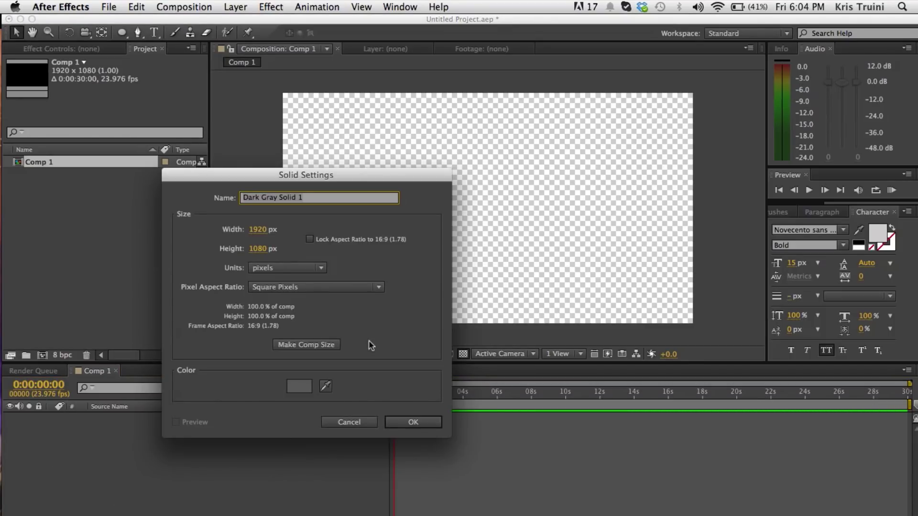
text(BG)
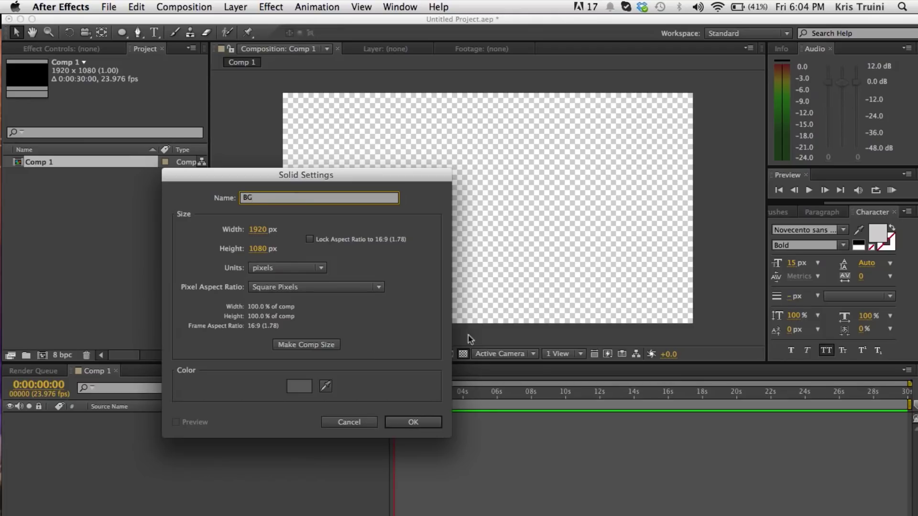
click(415, 422)
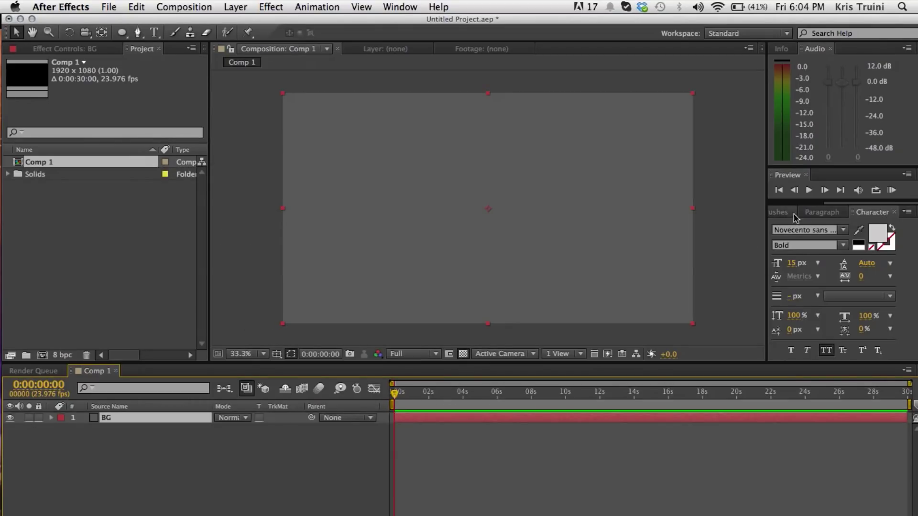
Show the Effects & Presets panel and clear its search field.
scroll(782, 206, up, 3)
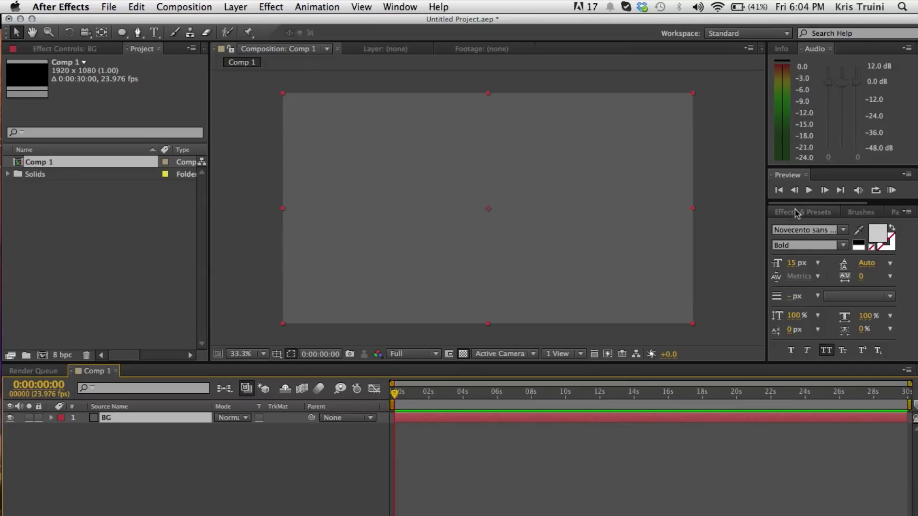
click(795, 212)
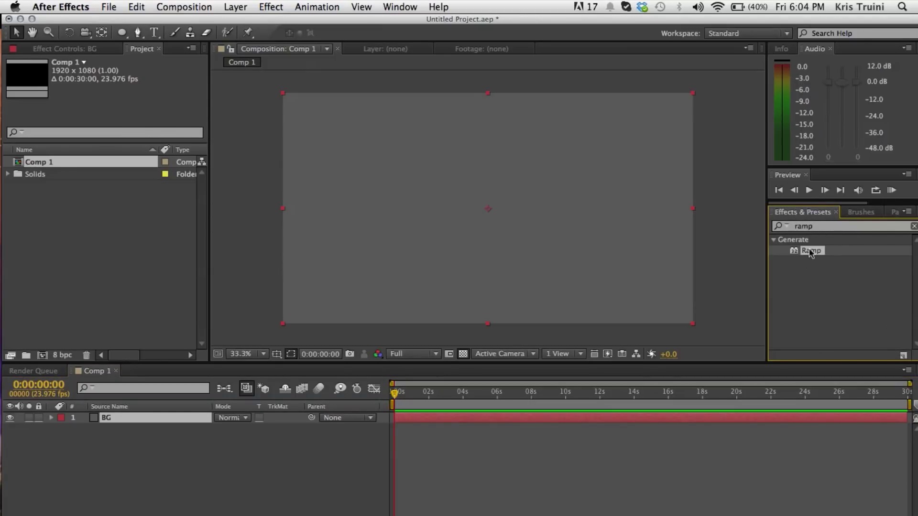
click(807, 229)
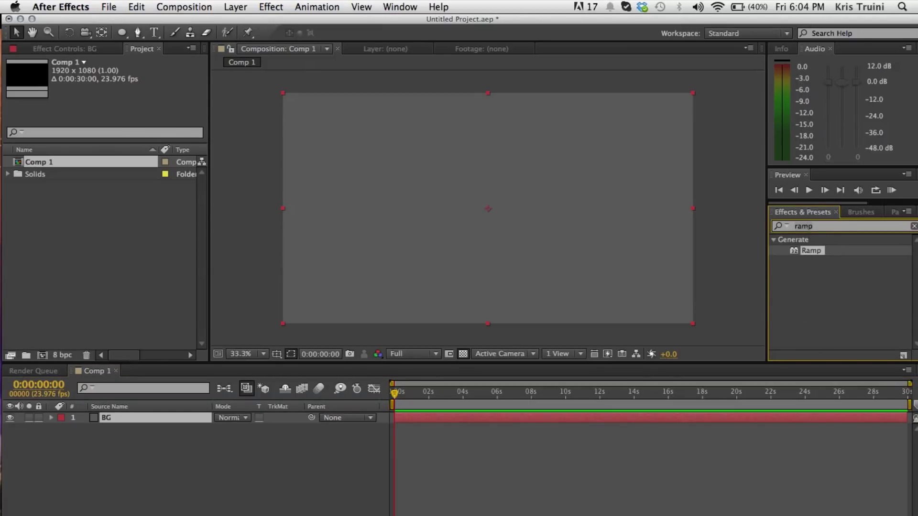
key(BackSpace)
Apply the Ramp effect to BG as a Radial Ramp centred in the frame.
text(ramp)
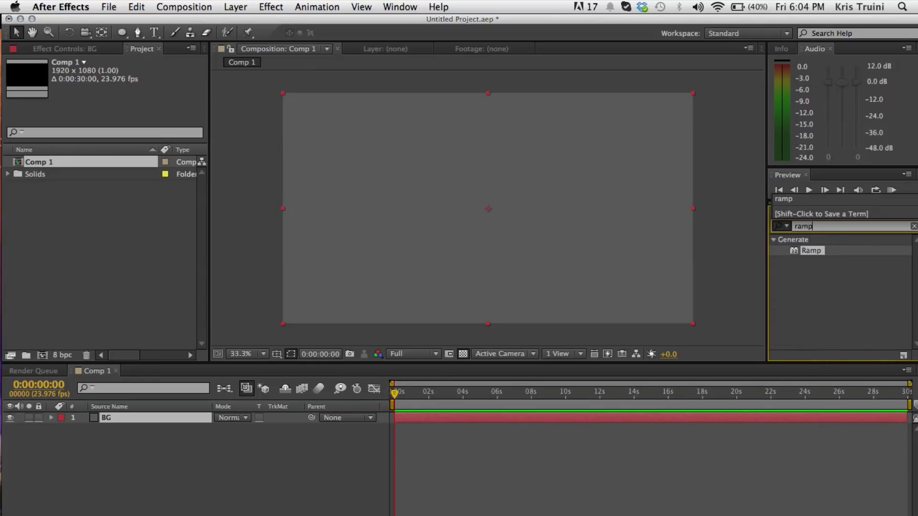
drag(807, 253, 539, 220)
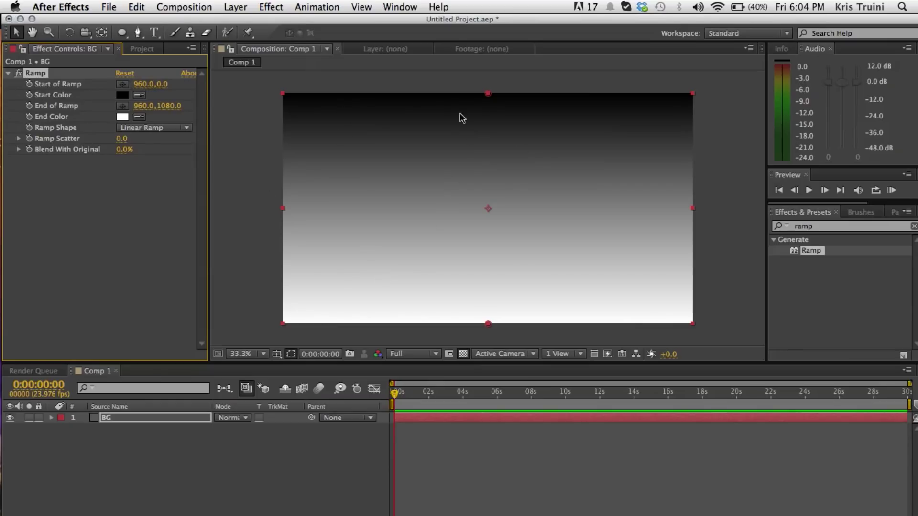
drag(488, 94, 488, 222)
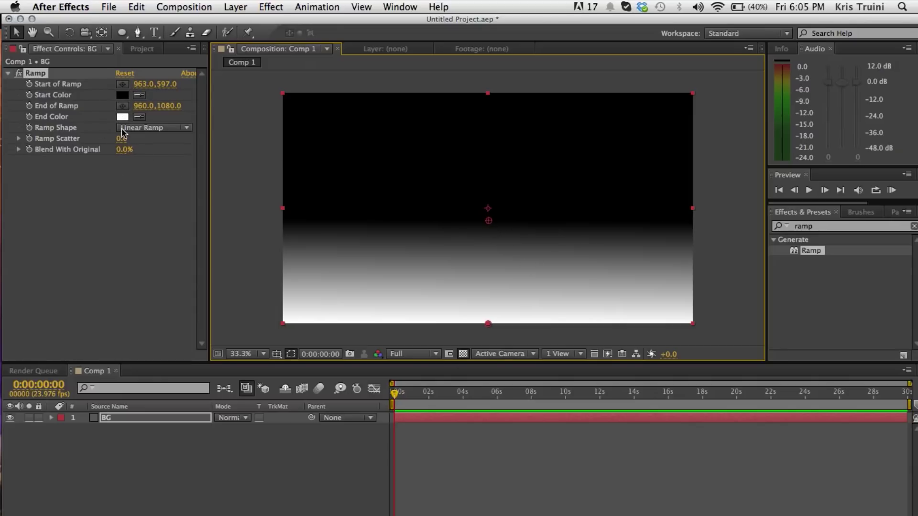
click(143, 128)
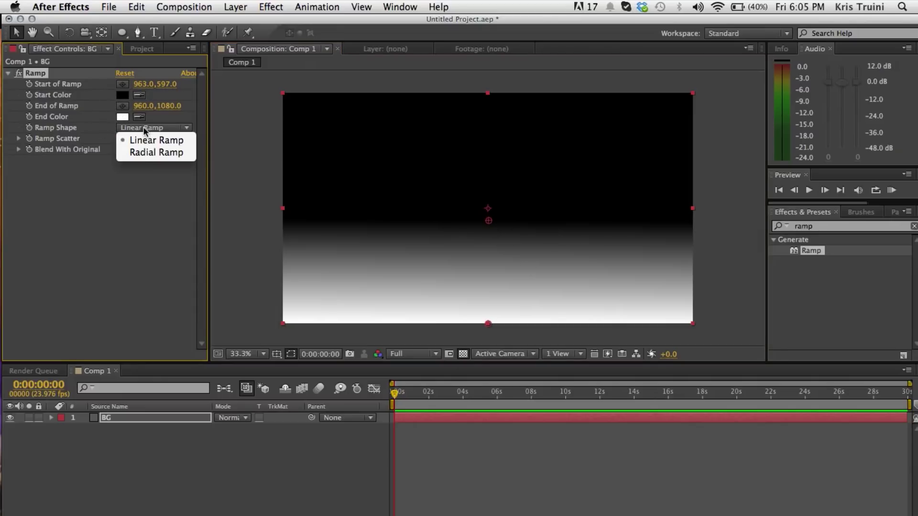
click(146, 163)
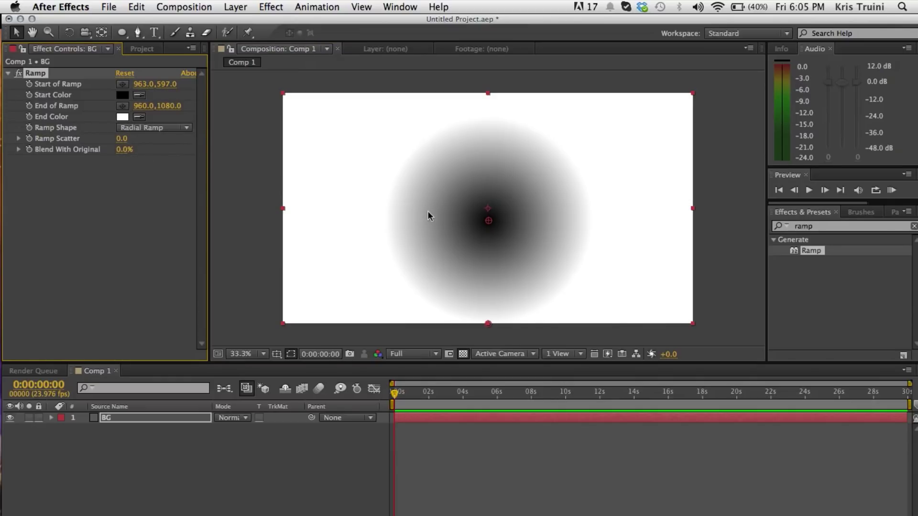
drag(489, 221, 489, 209)
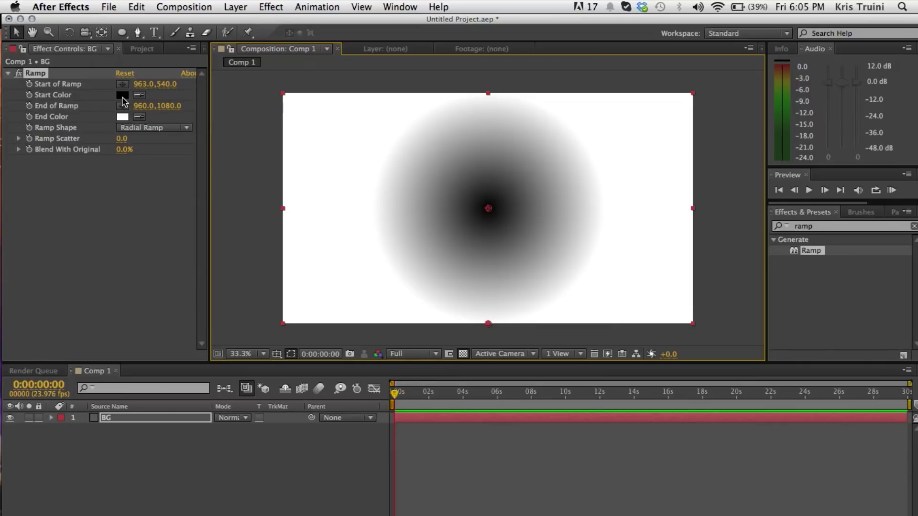
Set the ramp start colour to white and pick dark grey #464646 for the end.
click(123, 95)
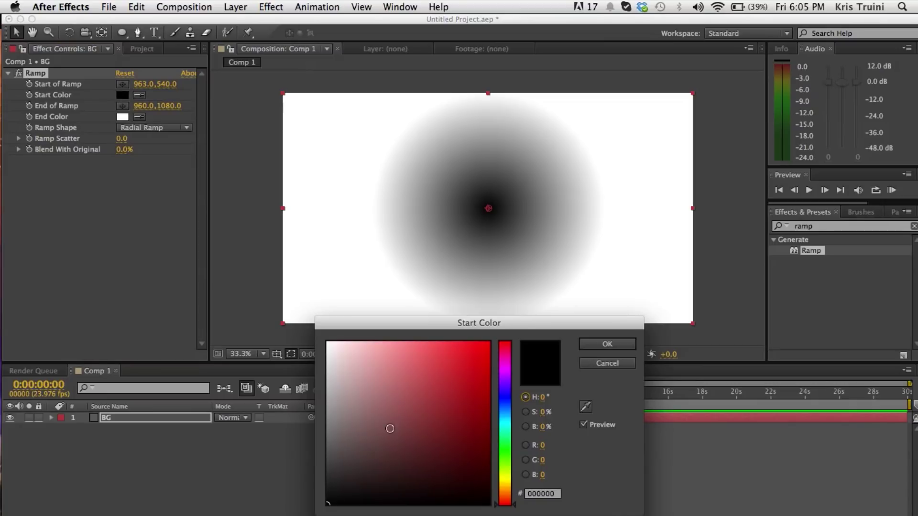
drag(390, 429, 289, 312)
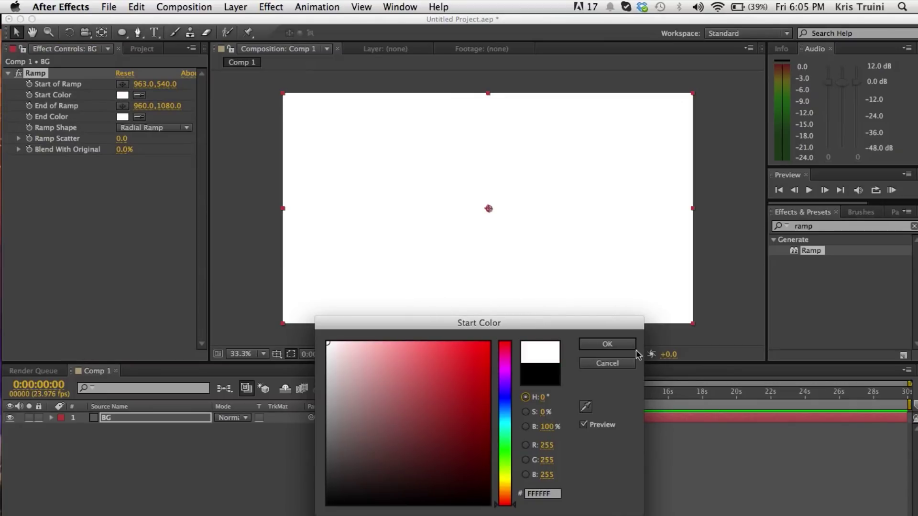
click(622, 346)
click(122, 117)
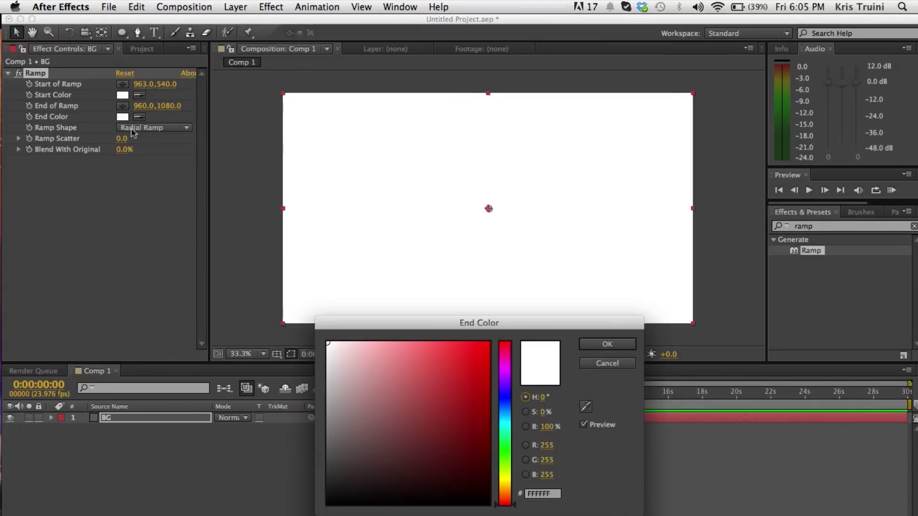
drag(361, 398, 296, 462)
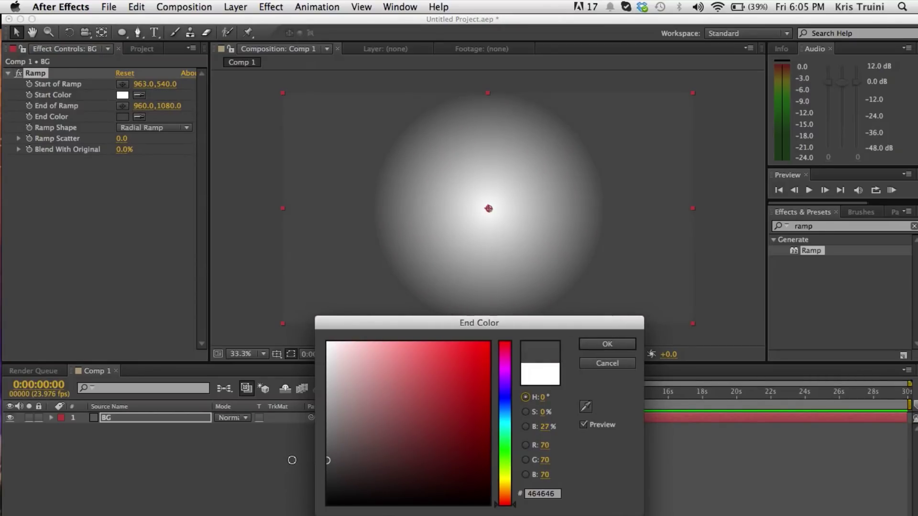
Confirm the dark grey end colour and pull the ramp's end point out to the lower left.
click(600, 342)
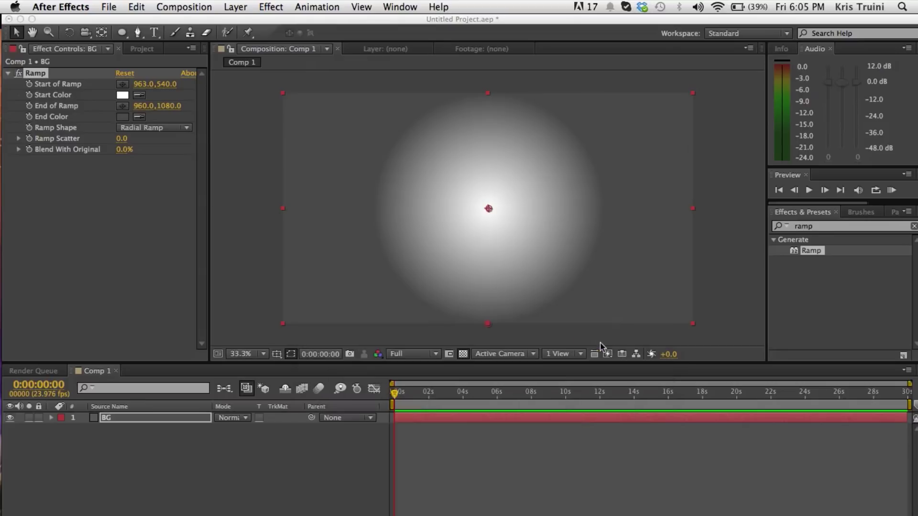
key(comma)
drag(488, 267, 348, 279)
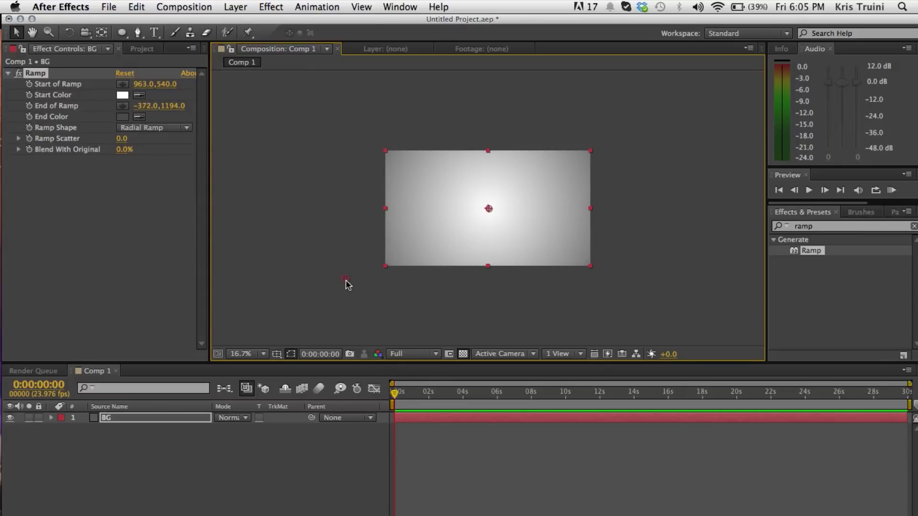
key(period)
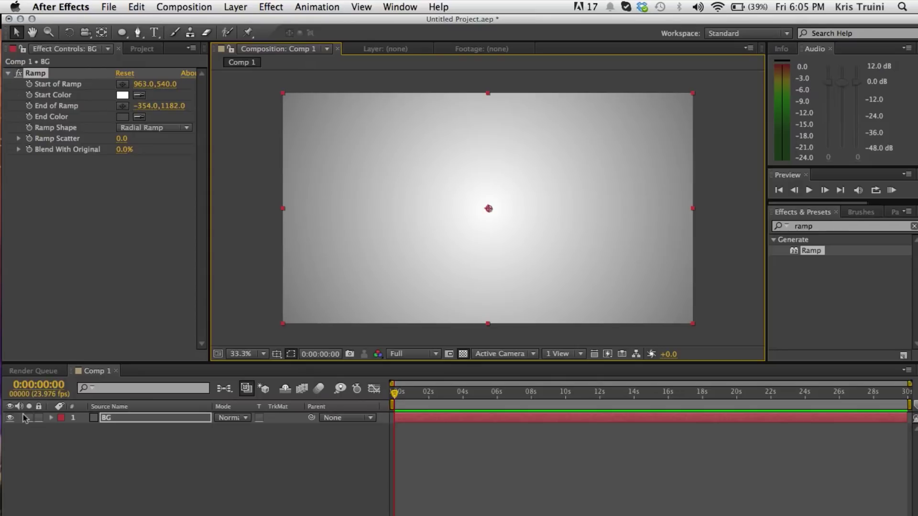
Lock the BG layer, then click and drag in the composition viewer.
click(38, 418)
click(466, 157)
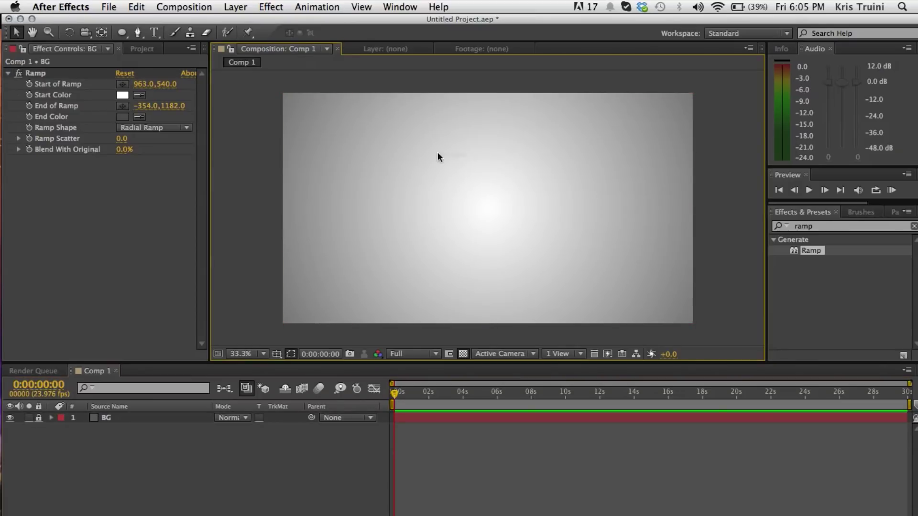
drag(462, 210, 486, 186)
Type MOTION GRAPHICS as a new text layer at a 100 px font size.
click(154, 32)
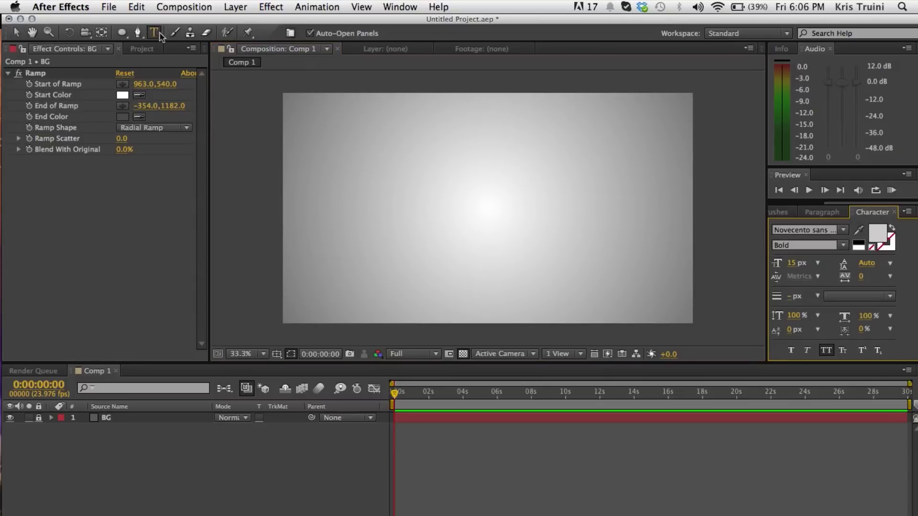
click(403, 213)
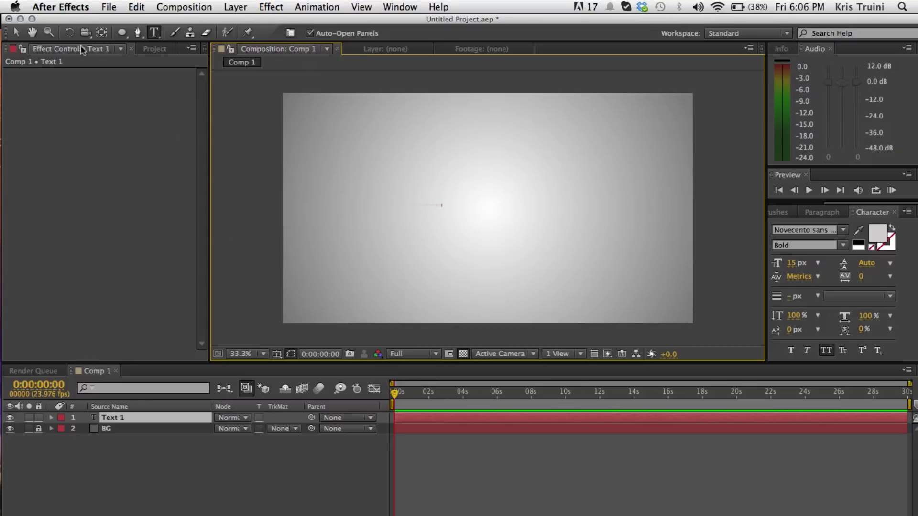
click(16, 32)
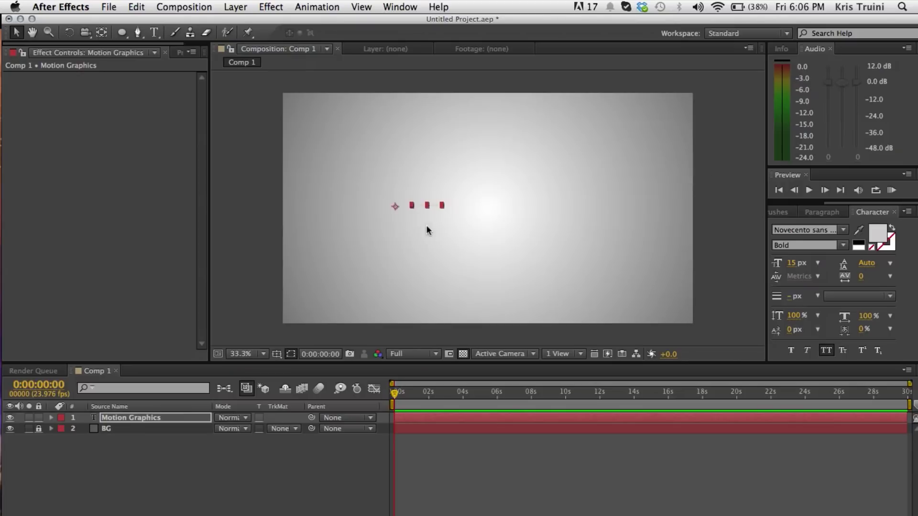
click(796, 263)
text(100)
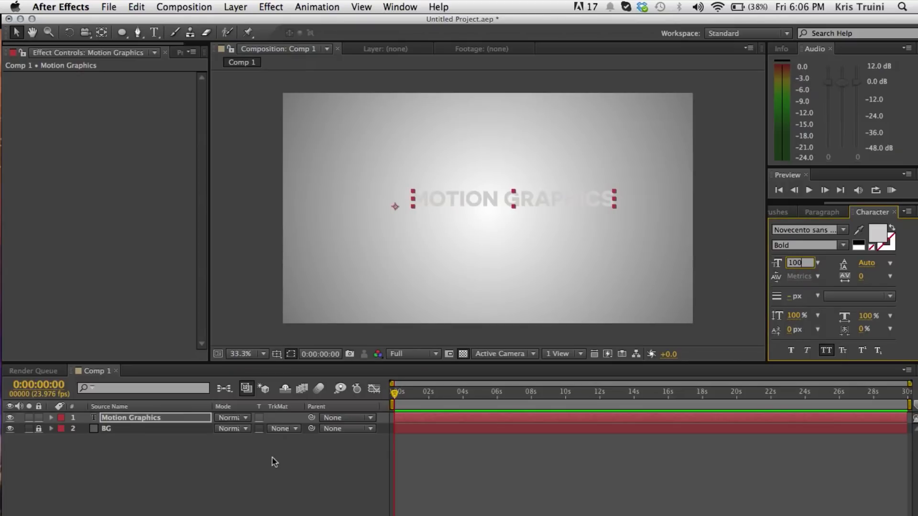
click(428, 196)
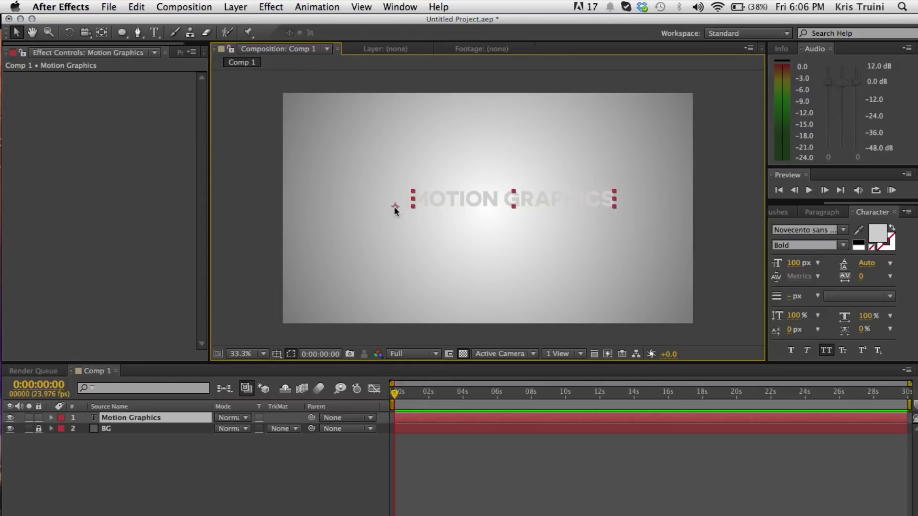
Move the text's anchor point to its centre and centre the title in the frame.
key(y)
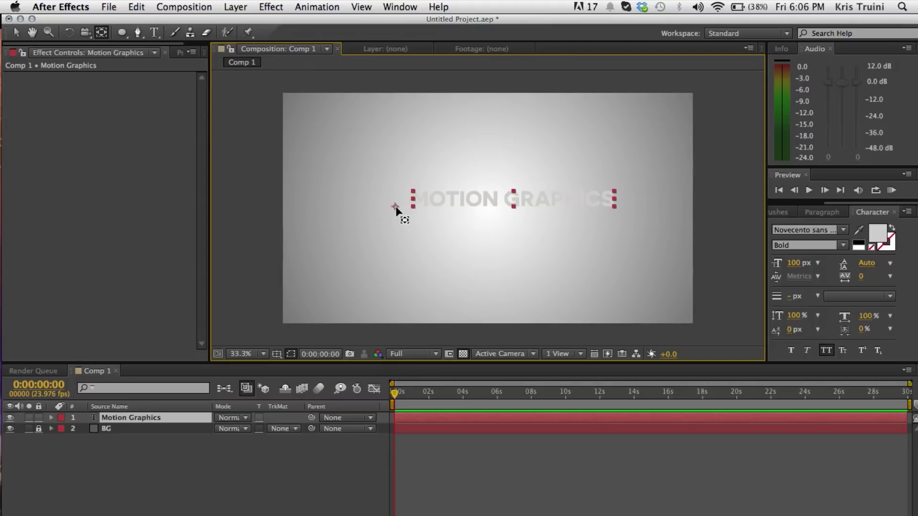
drag(396, 210, 512, 205)
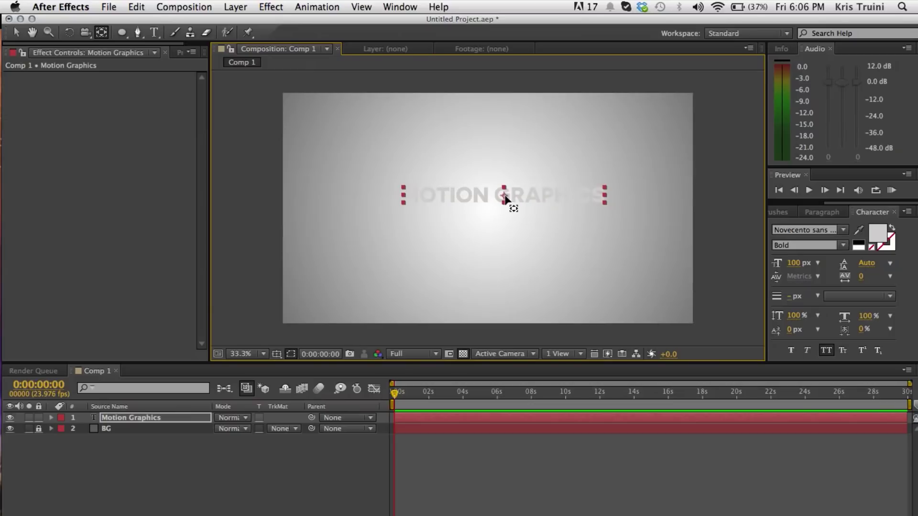
click(16, 32)
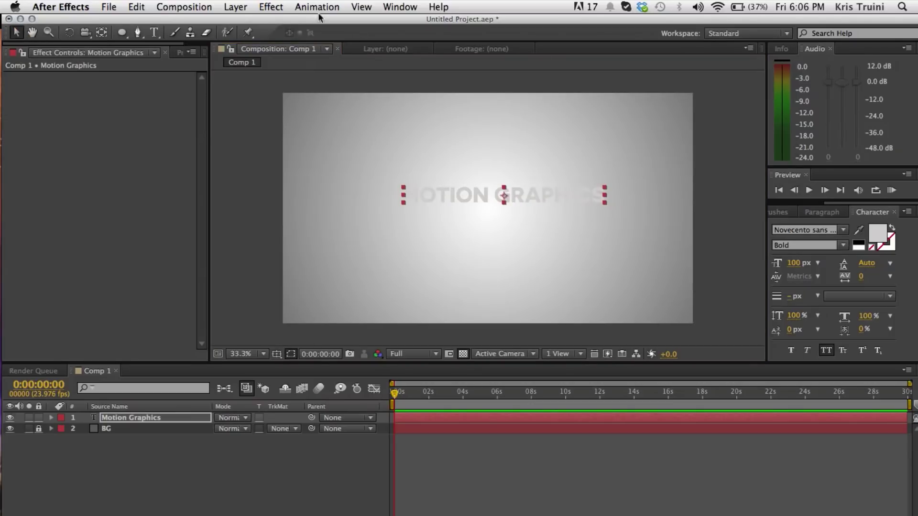
drag(463, 197, 443, 202)
Give the text a dark grey #444444 fill and a white stroke colour.
click(877, 234)
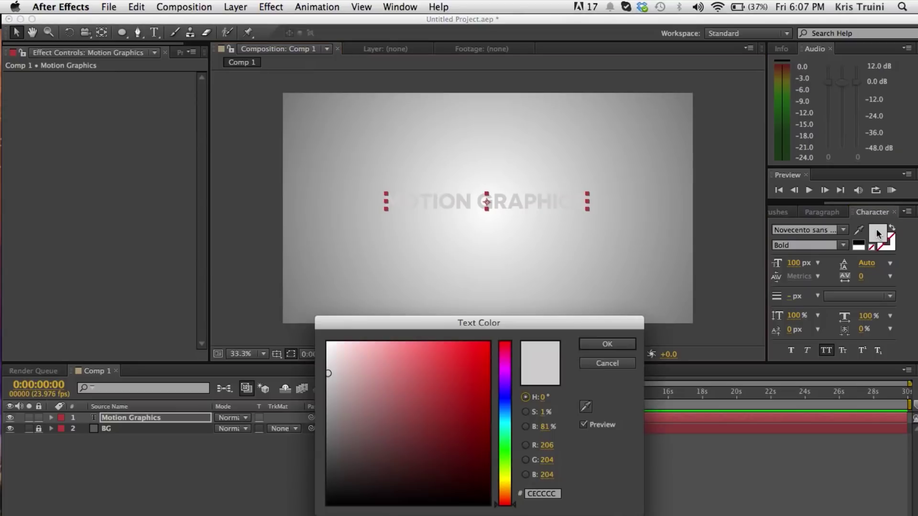
drag(343, 442, 284, 462)
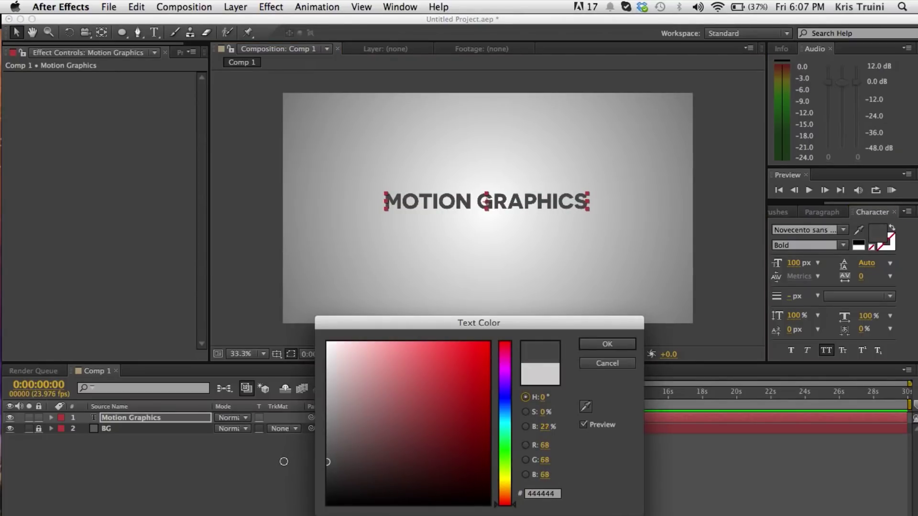
click(607, 344)
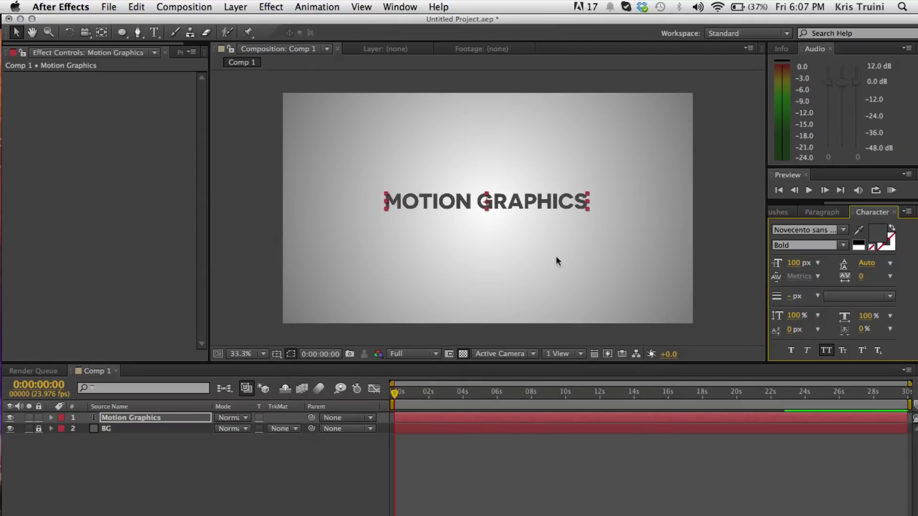
click(890, 249)
drag(351, 351, 267, 304)
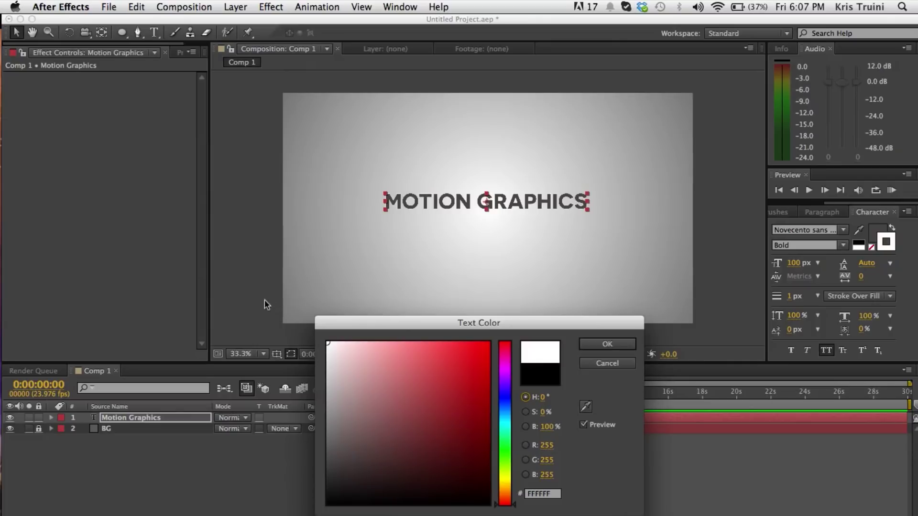
click(607, 344)
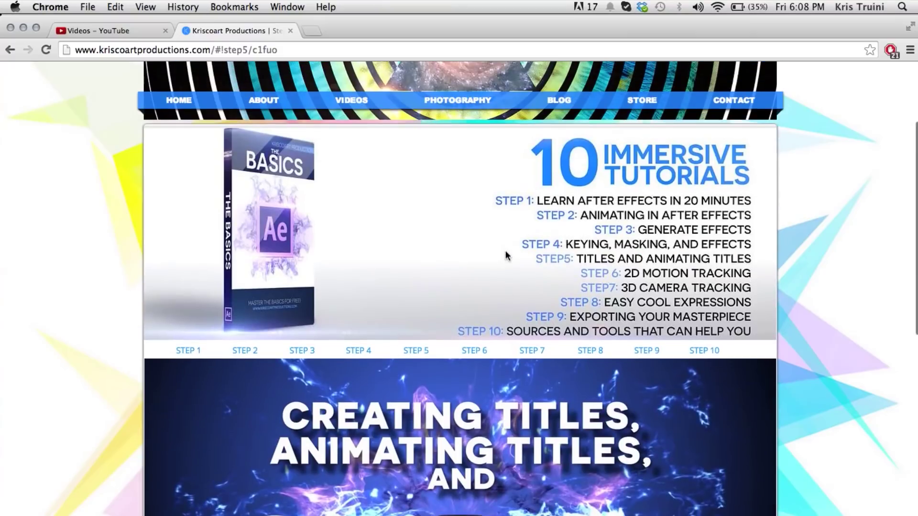
scroll(506, 251, down, 5)
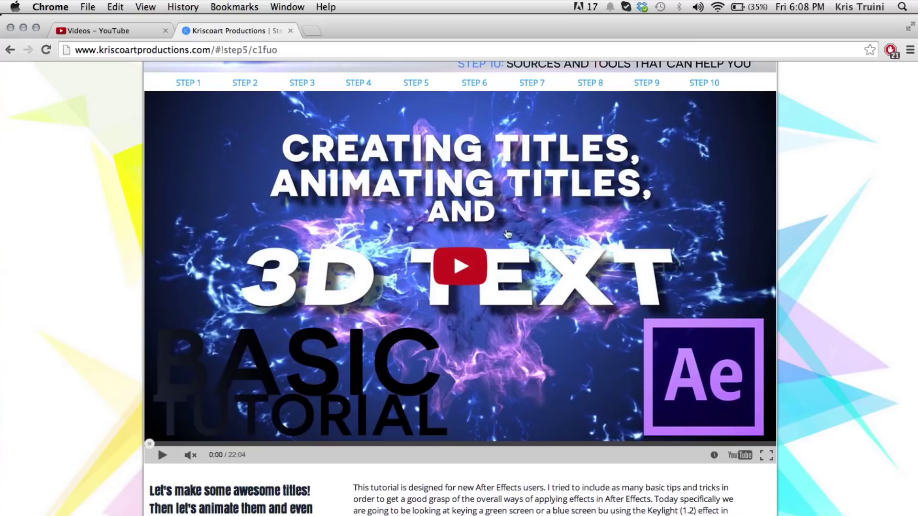
scroll(406, 212, up, 7)
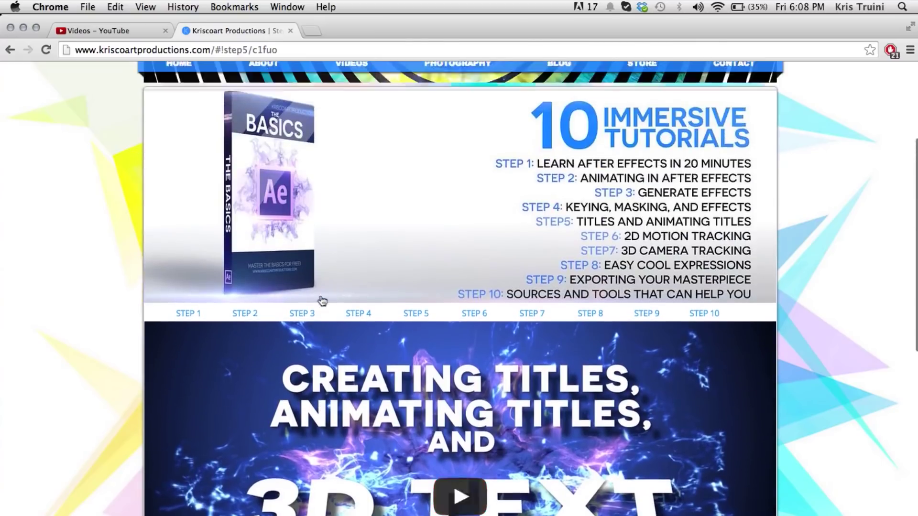
scroll(261, 270, down, 5)
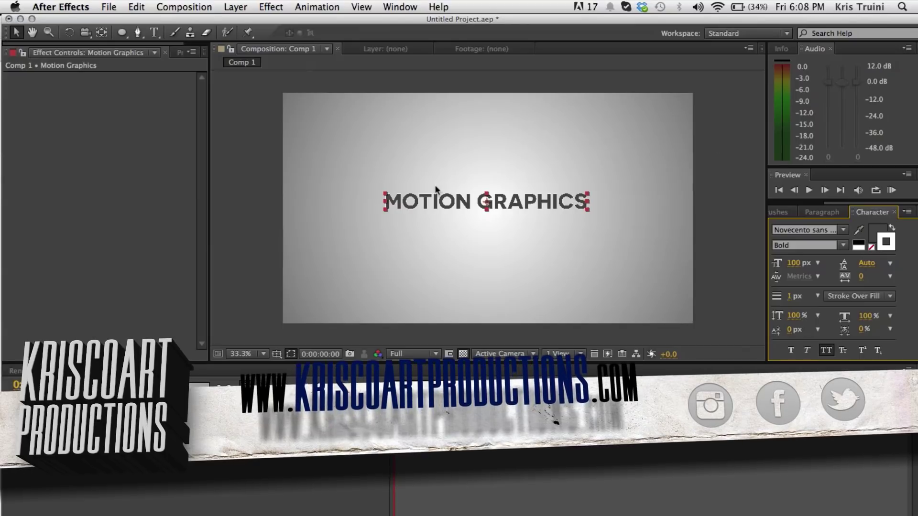
Set the text stroke width to 2 px after trying 3 px.
key(slash)
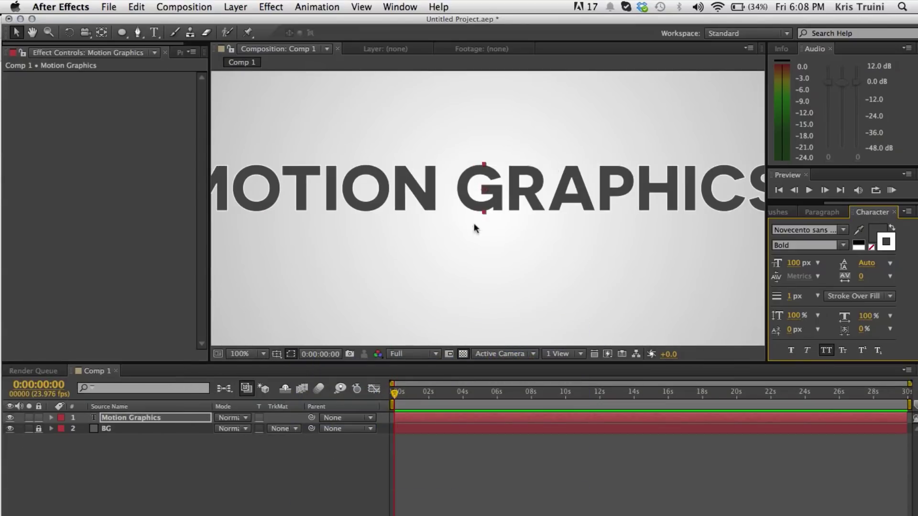
click(793, 297)
text(3)
key(Return)
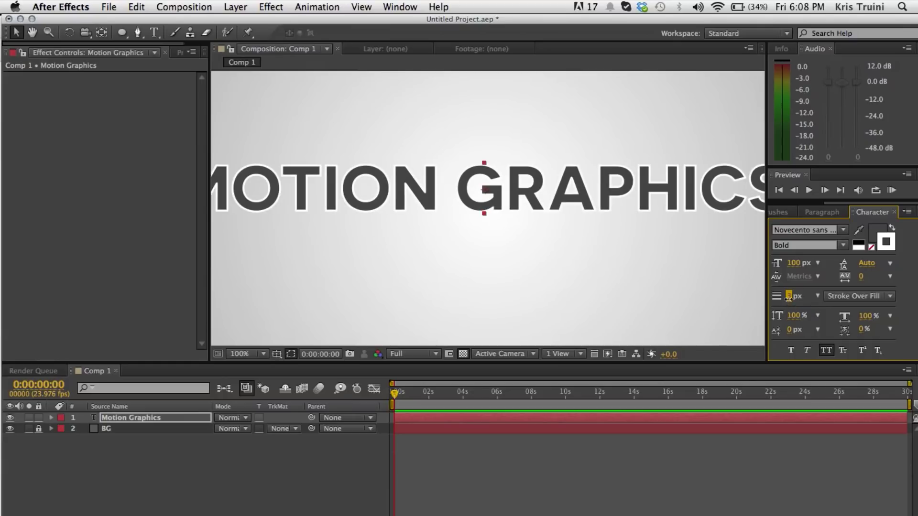
text(2)
key(Return)
click(312, 457)
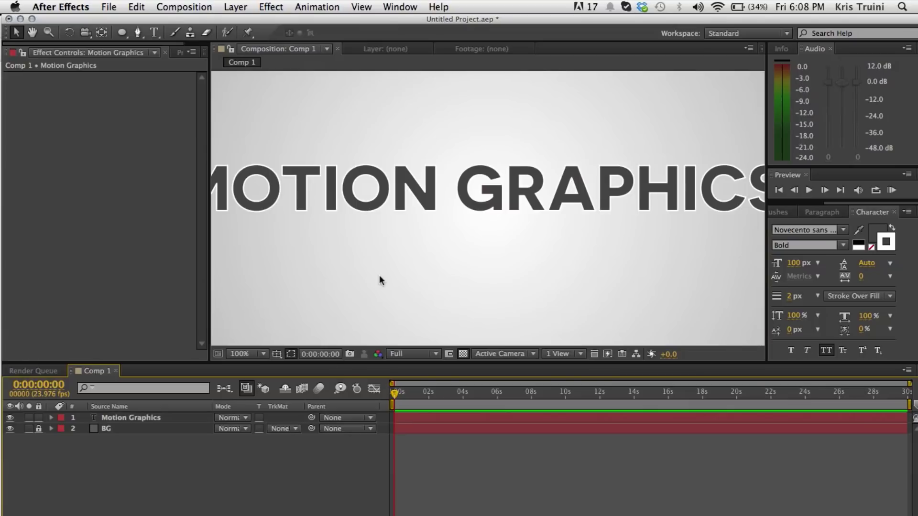
Check the outlined title at different zoom levels, then open and close the font list unchanged.
key(comma)
key(comma)
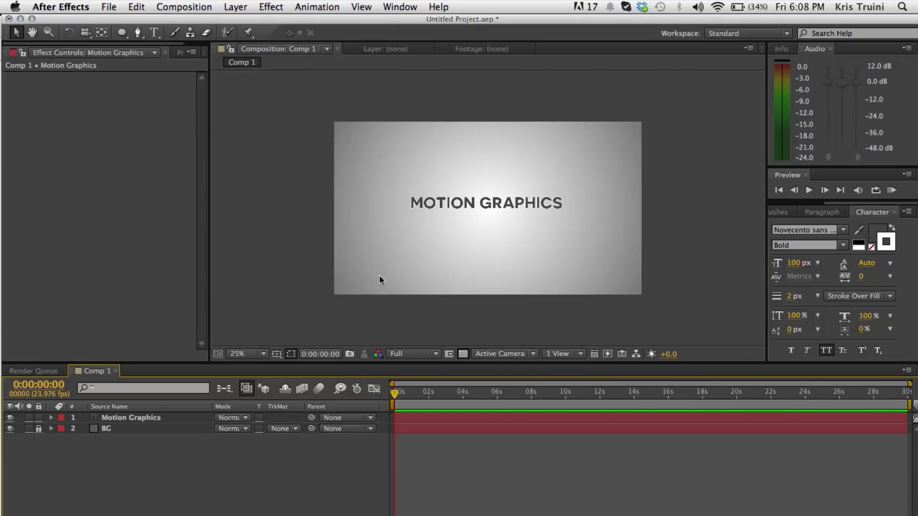
key(period)
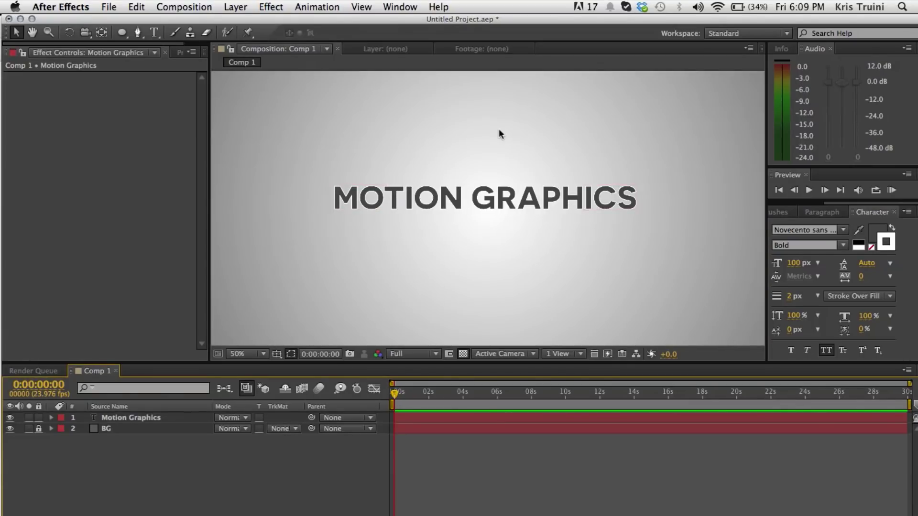
key(comma)
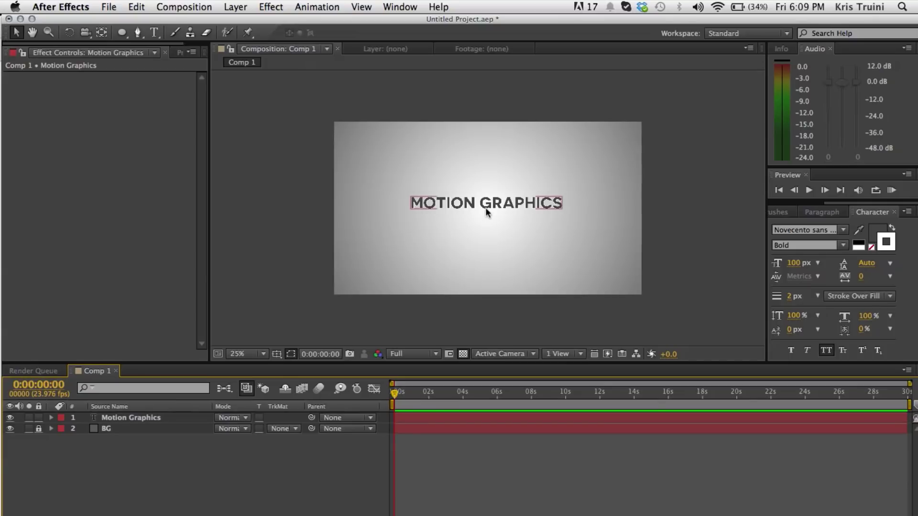
key(period)
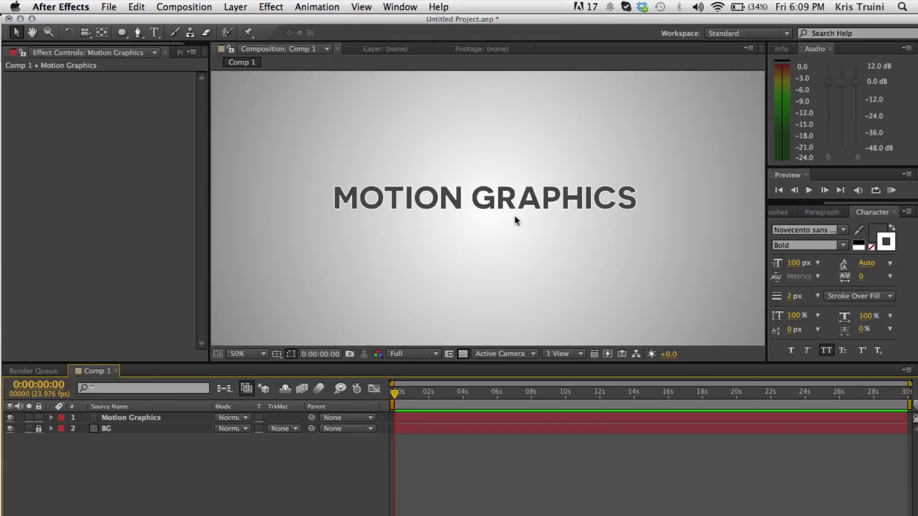
click(843, 231)
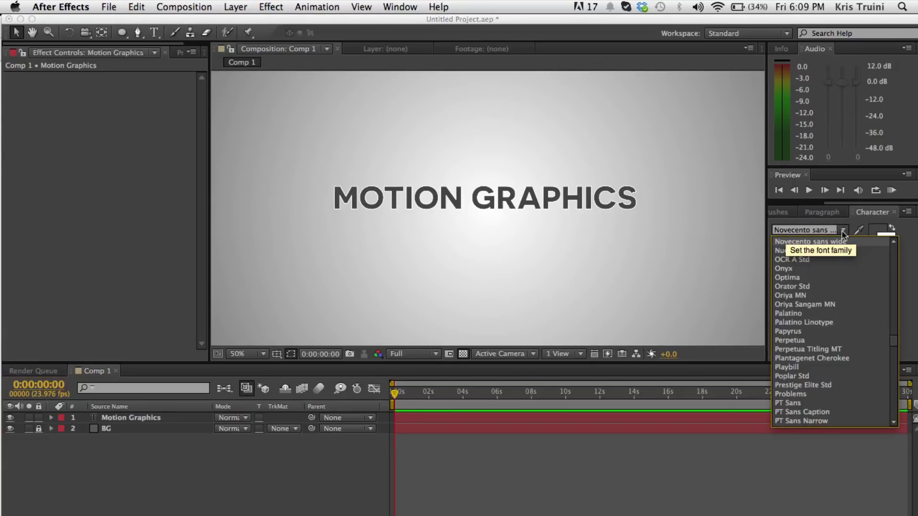
click(842, 232)
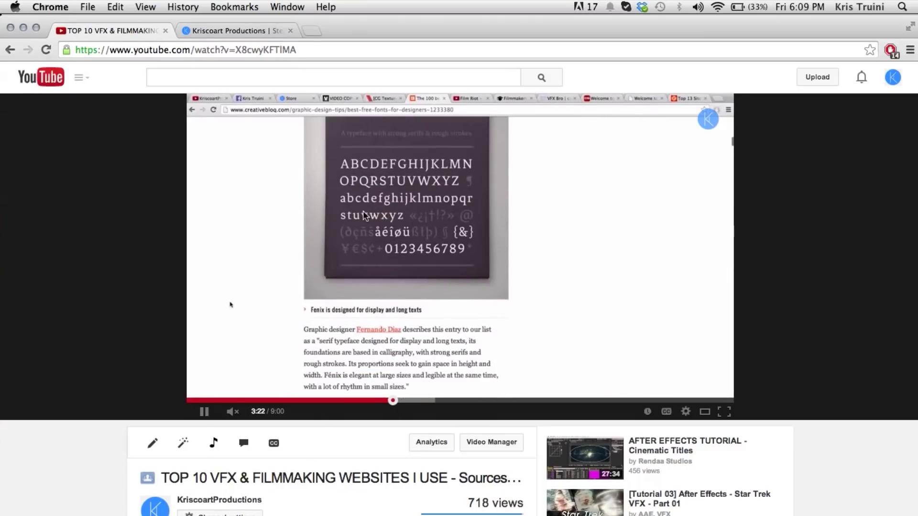
Pause the font showcase video at 3:36 and switch back to After Effects.
click(204, 411)
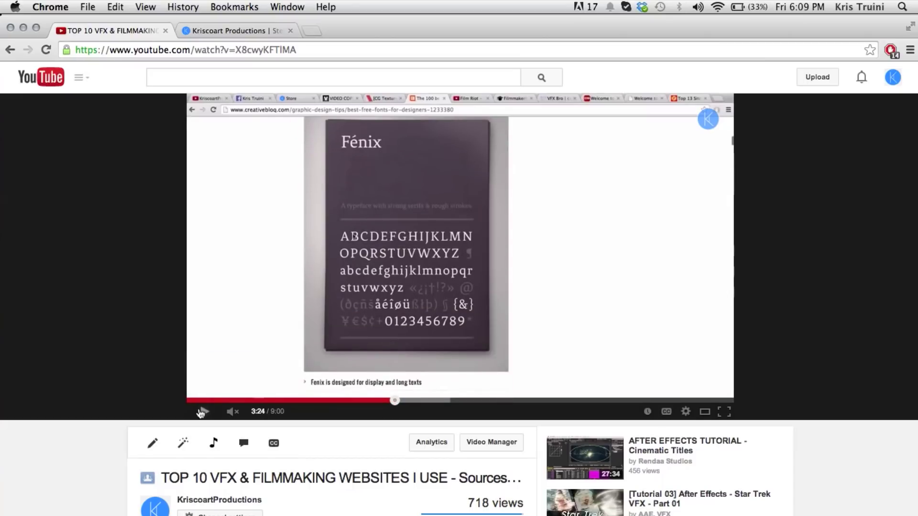
scroll(292, 362, down, 5)
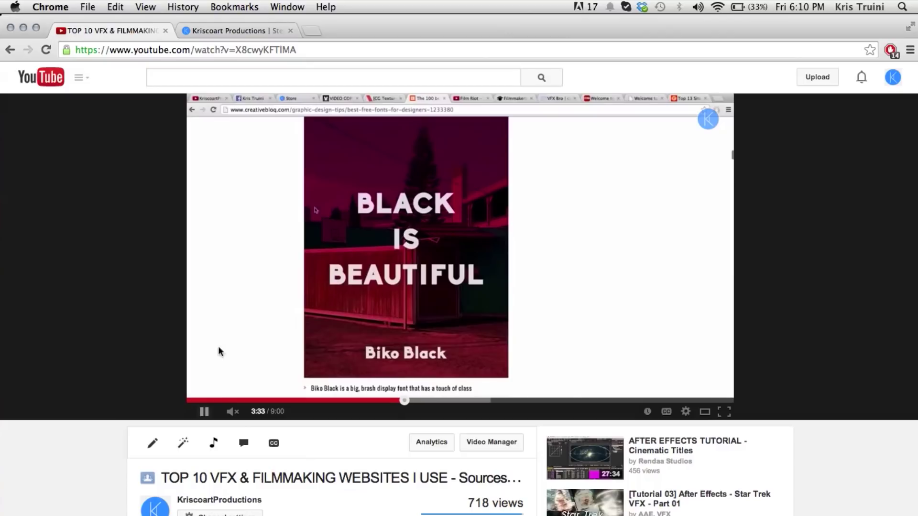
scroll(245, 327, down, 4)
scroll(245, 327, up, 4)
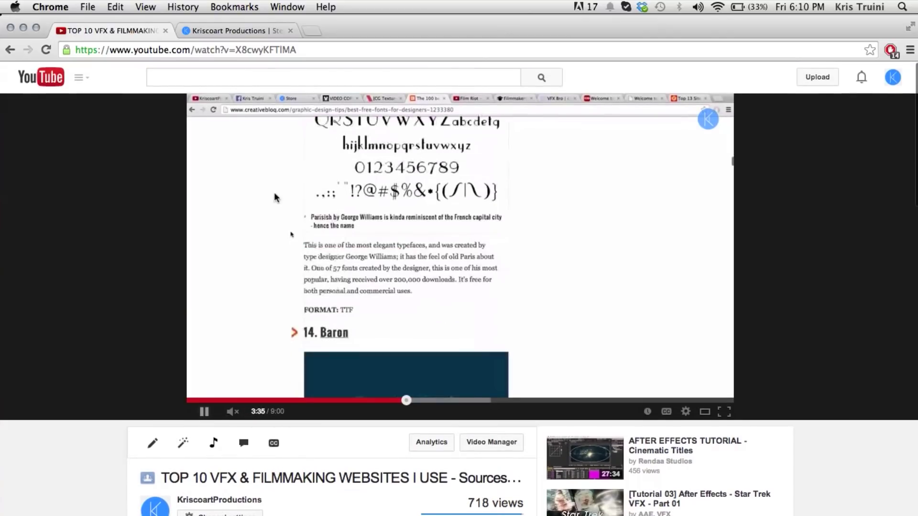
click(274, 192)
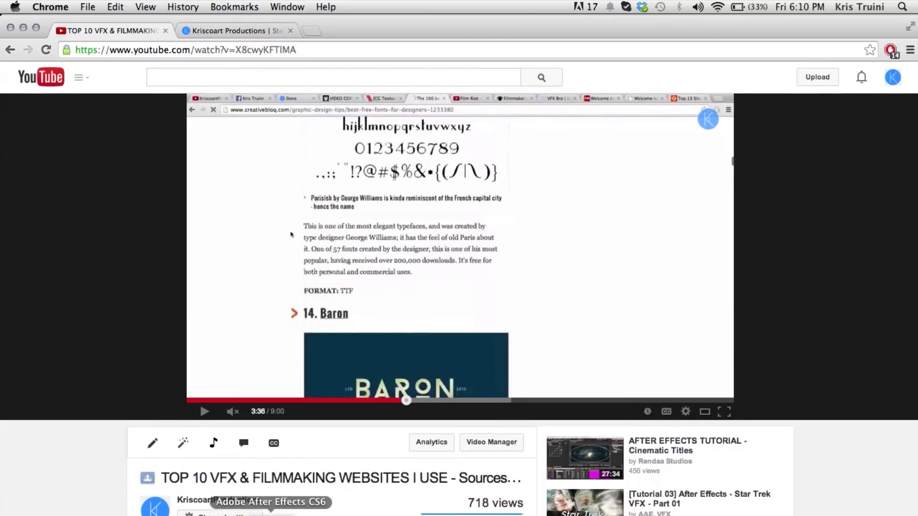
click(273, 508)
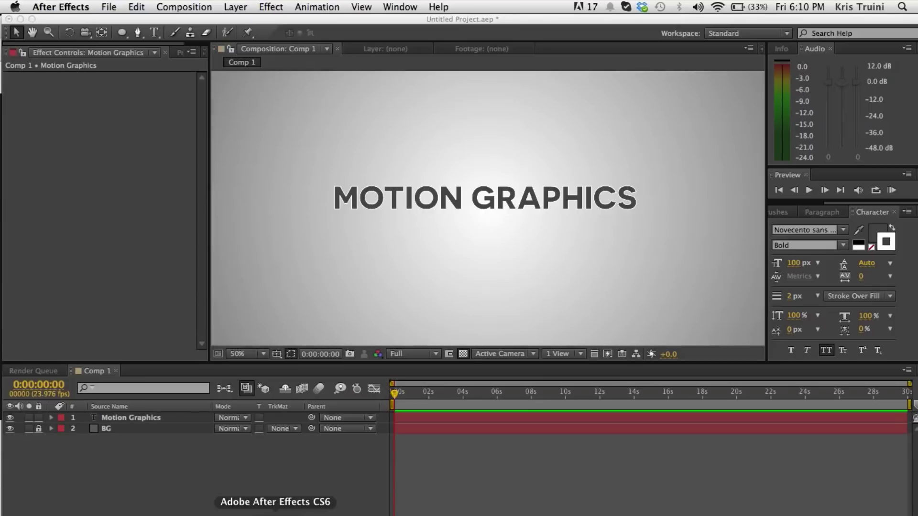
Select the text layer and set a Position keyframe at 1 second.
click(397, 201)
key(comma)
key(=)
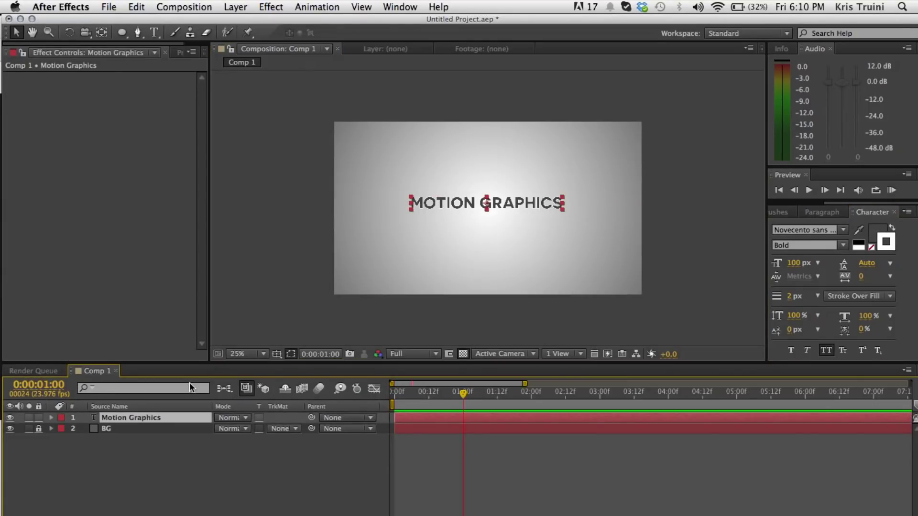
key(p)
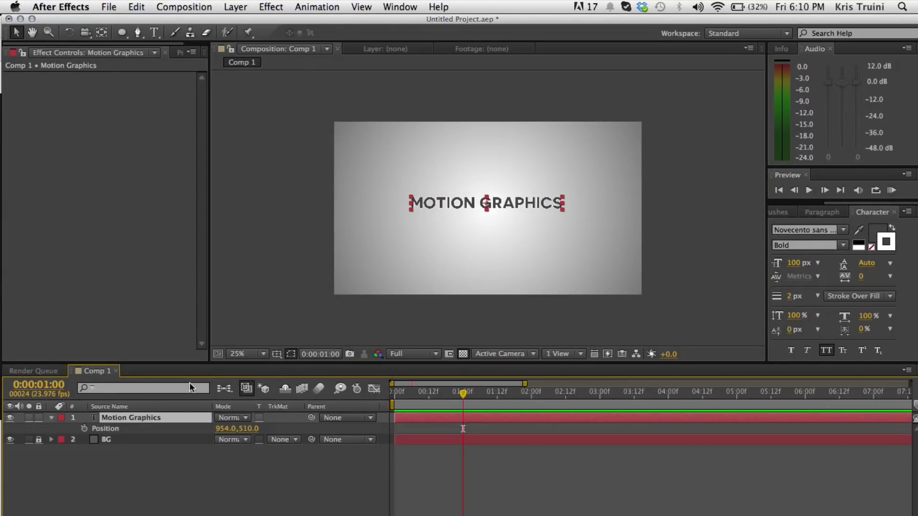
click(85, 429)
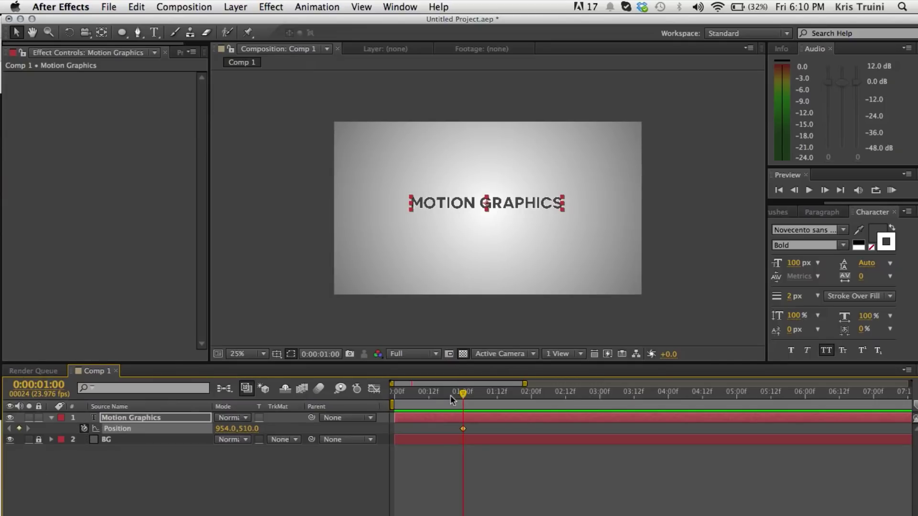
Set Y to 1272 at frame 0, preview, and move the end keyframe to frame 12.
drag(450, 396, 392, 398)
drag(247, 429, 761, 411)
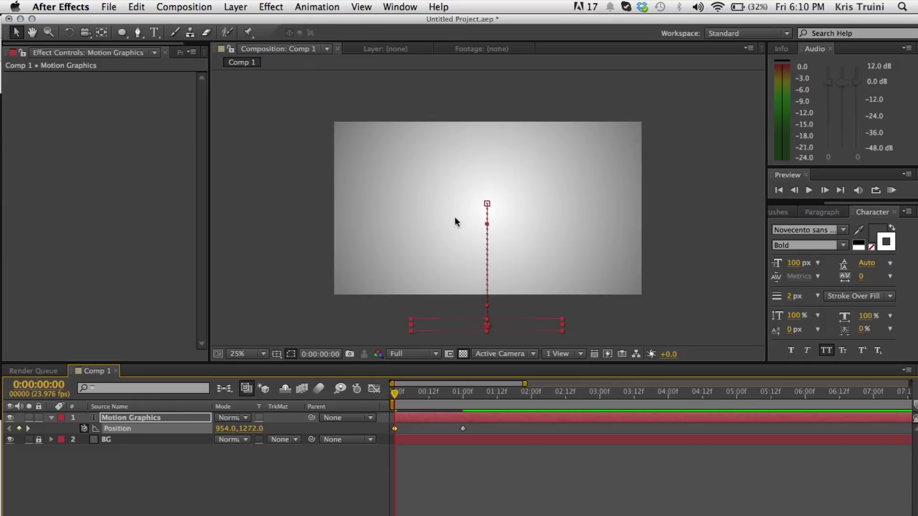
key(space)
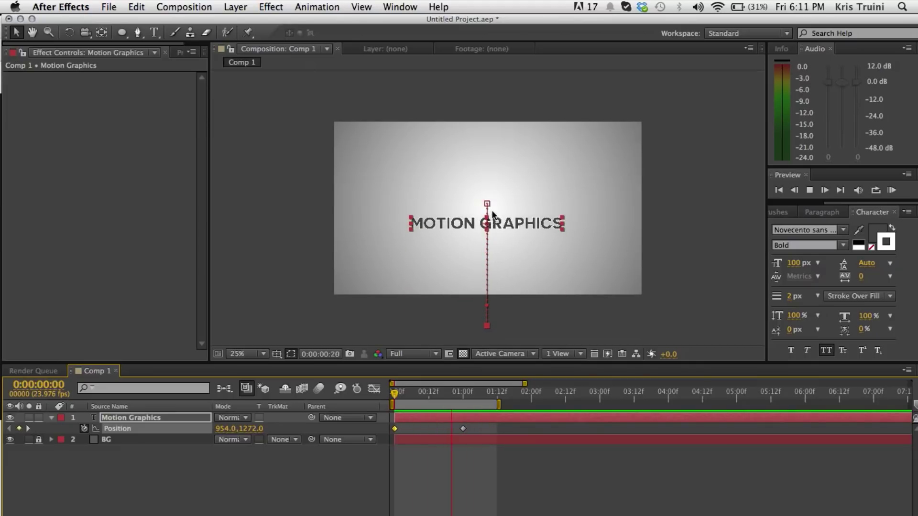
key(space)
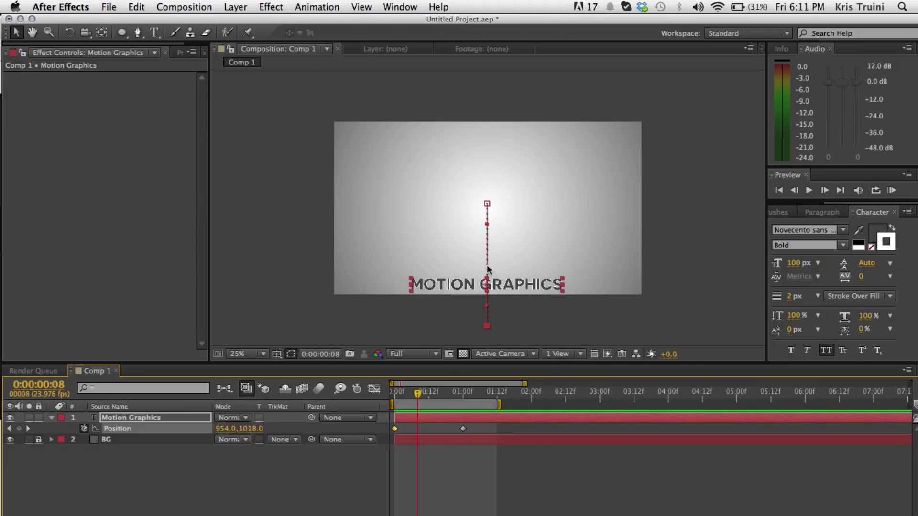
drag(462, 429, 428, 431)
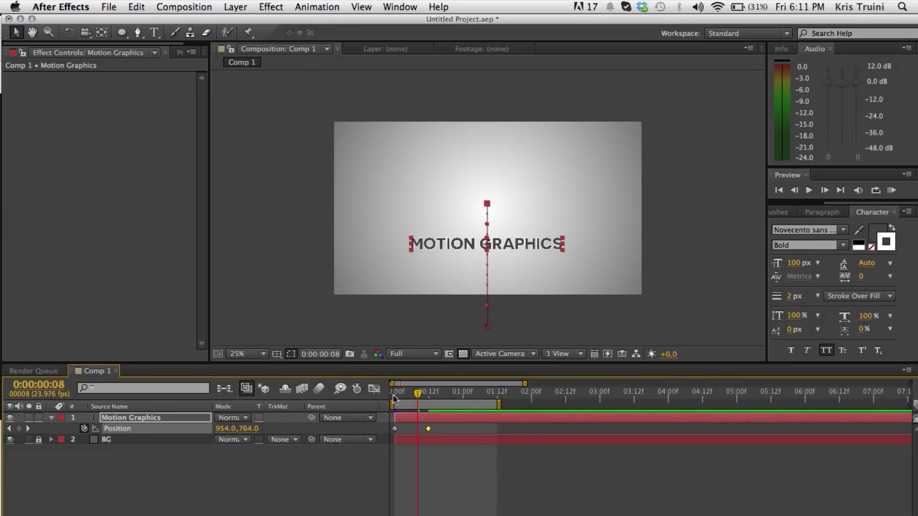
drag(408, 395, 372, 398)
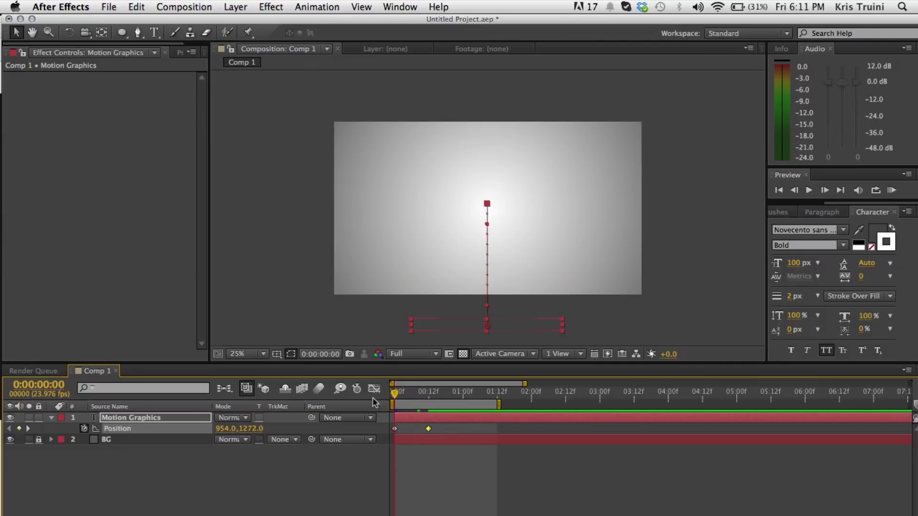
click(891, 191)
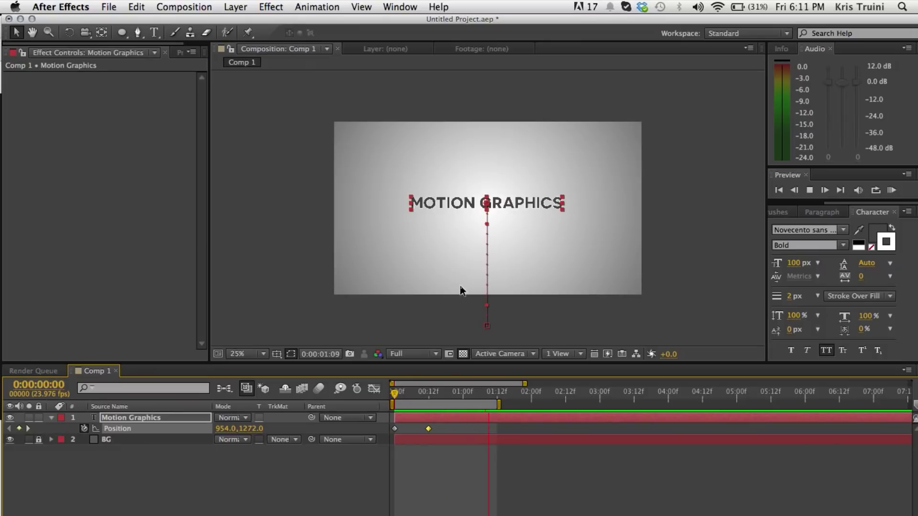
key(space)
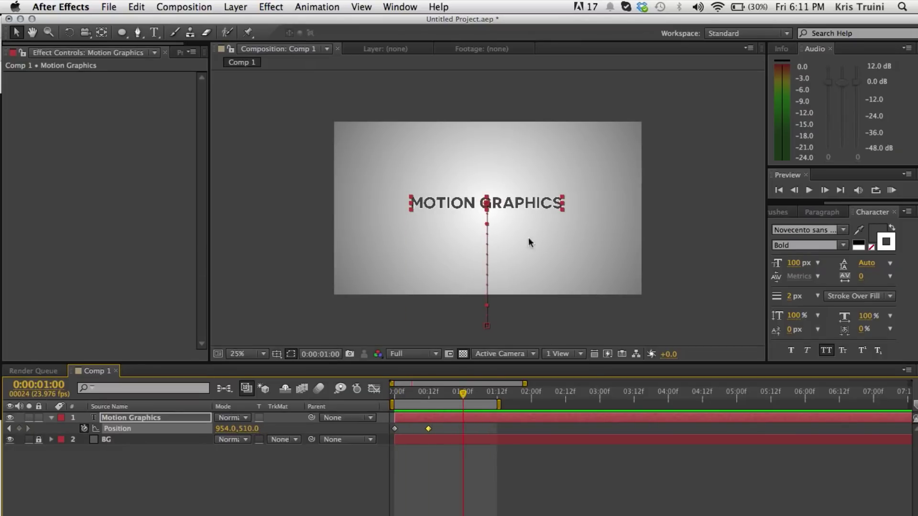
click(274, 478)
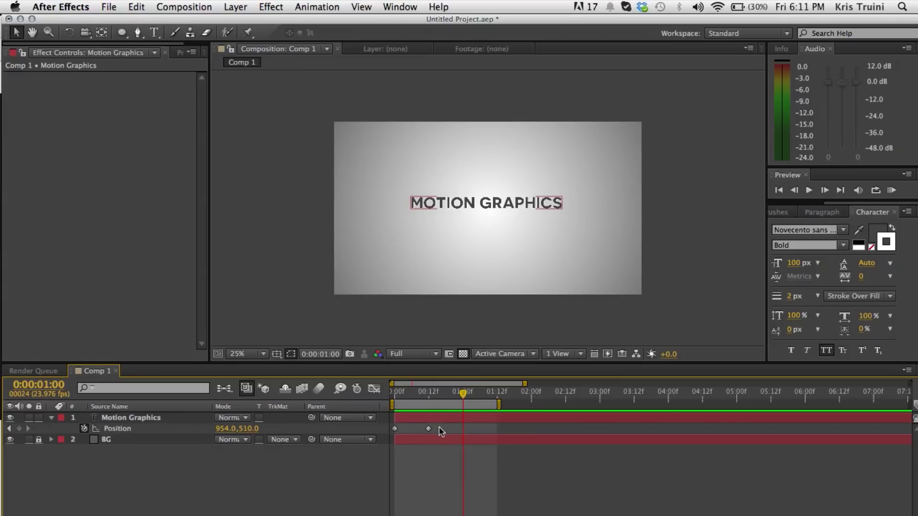
drag(441, 431, 388, 432)
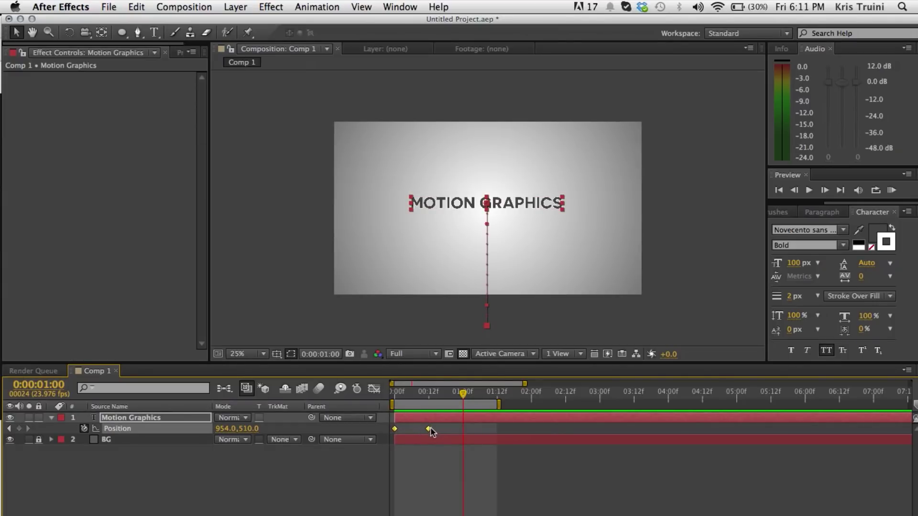
Apply Easy Ease to both Position keyframes and preview the smoothed rise from the start.
right_click(429, 429)
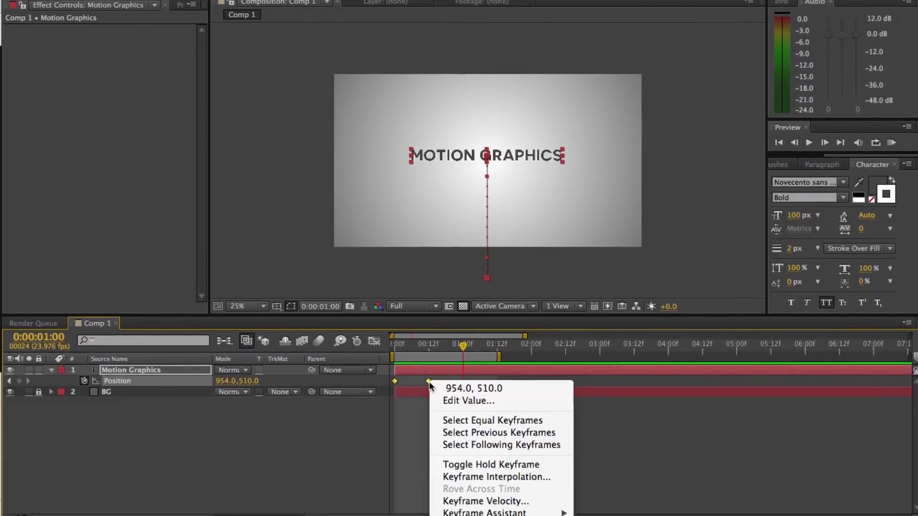
mouse_move(550, 511)
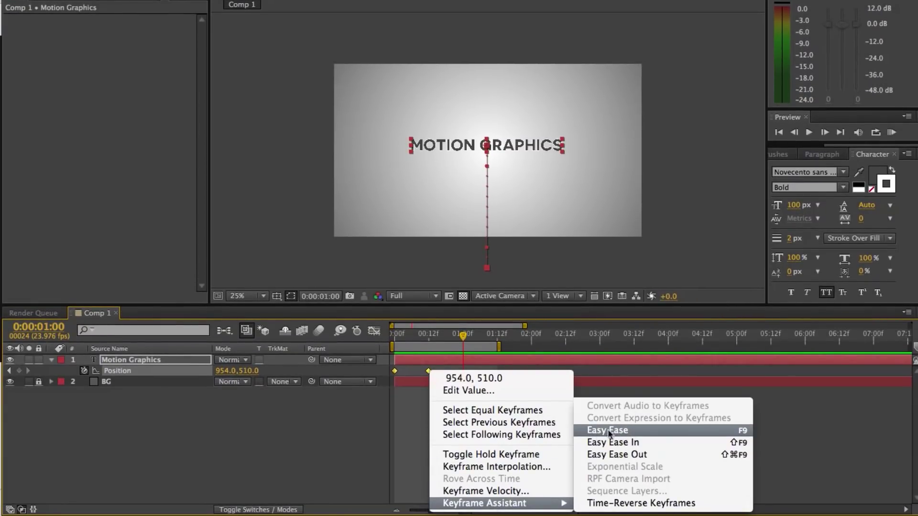
click(741, 433)
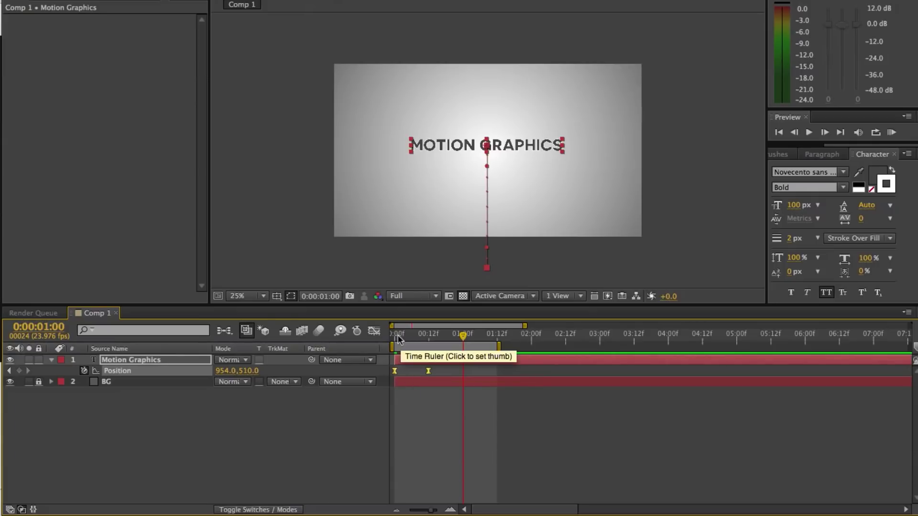
click(395, 335)
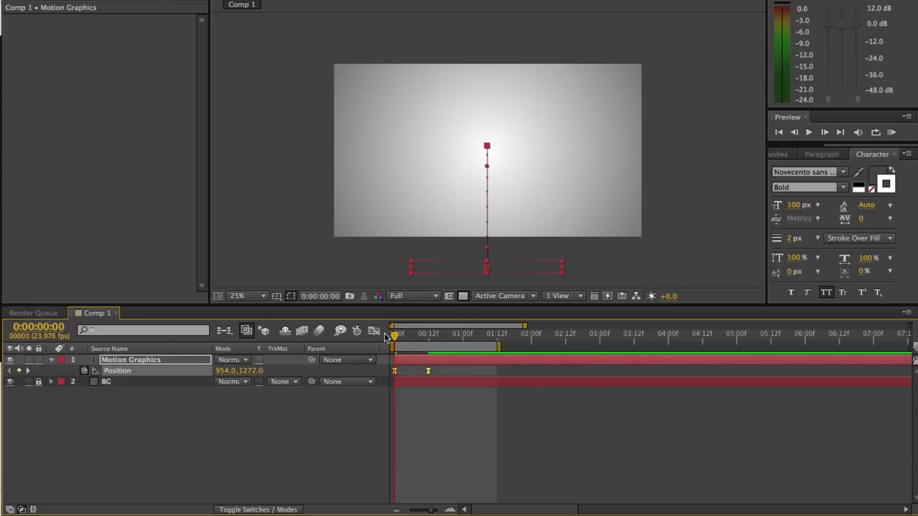
key(space)
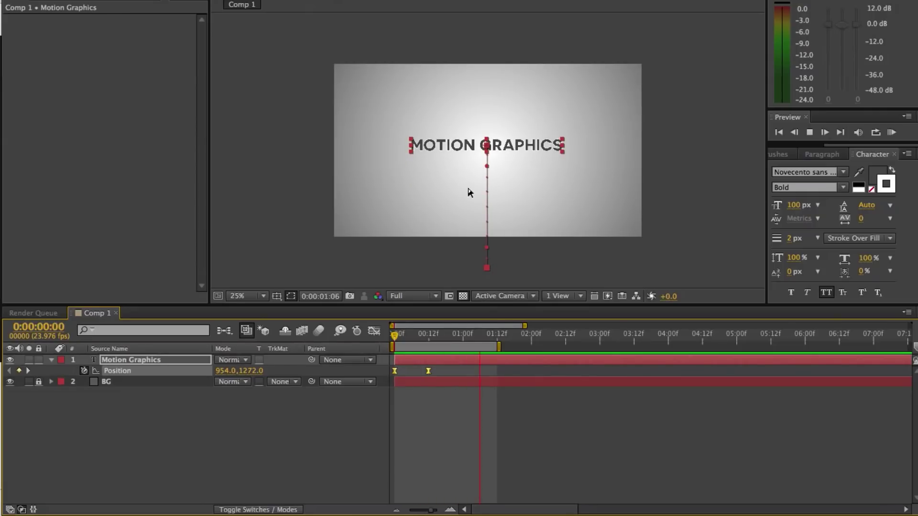
Stop the preview and undo the Easy Ease, returning to frame 0.
key(space)
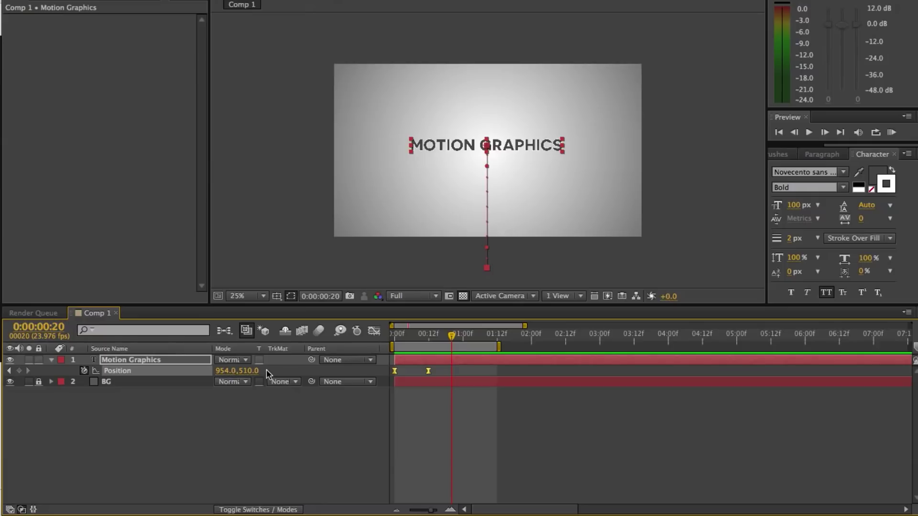
key(ctrl+z)
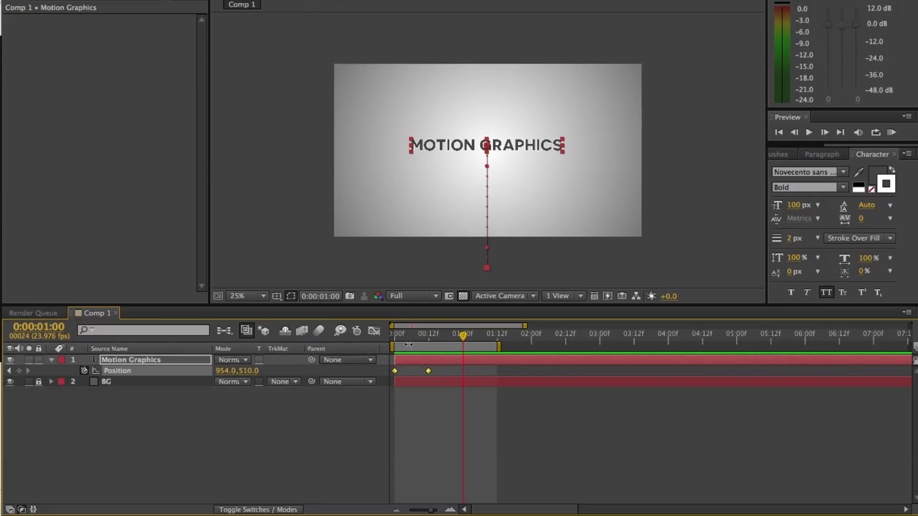
drag(408, 335, 383, 341)
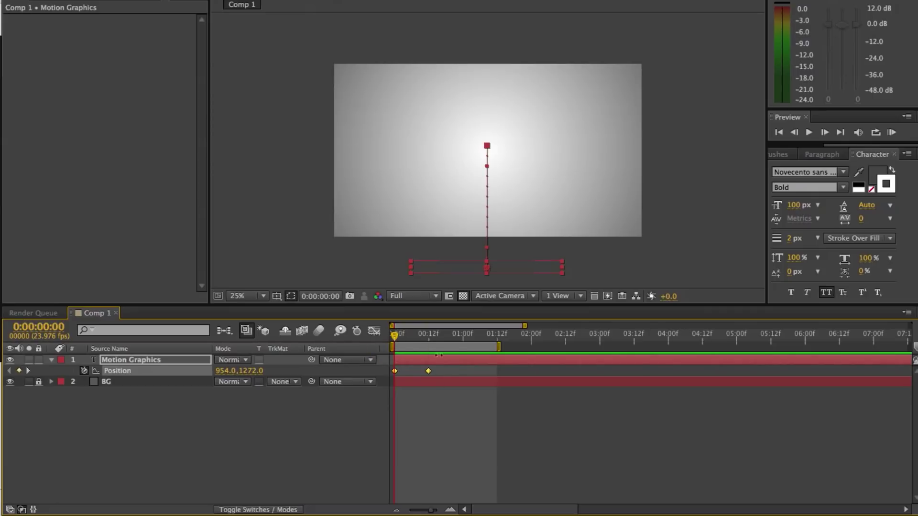
Inspect the linear Position speed graph, steady at 1500 px/sec from frame 0 to 12.
click(375, 332)
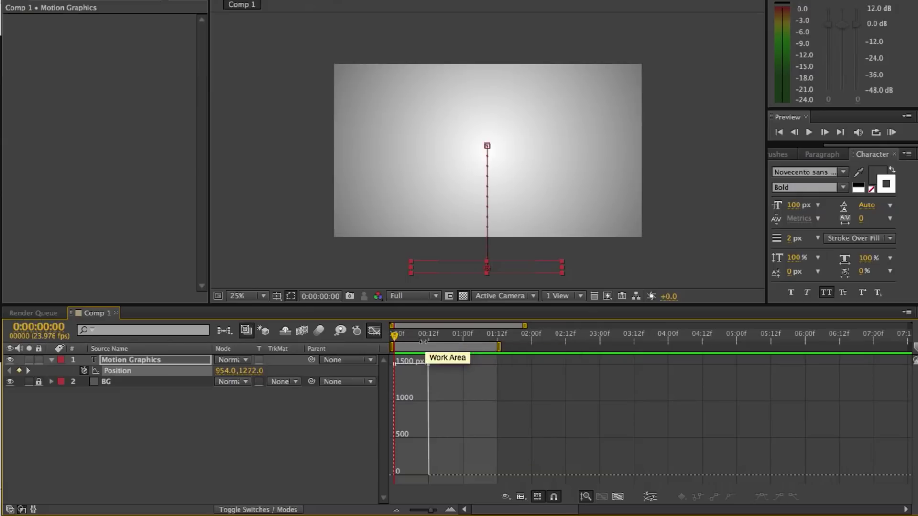
click(397, 507)
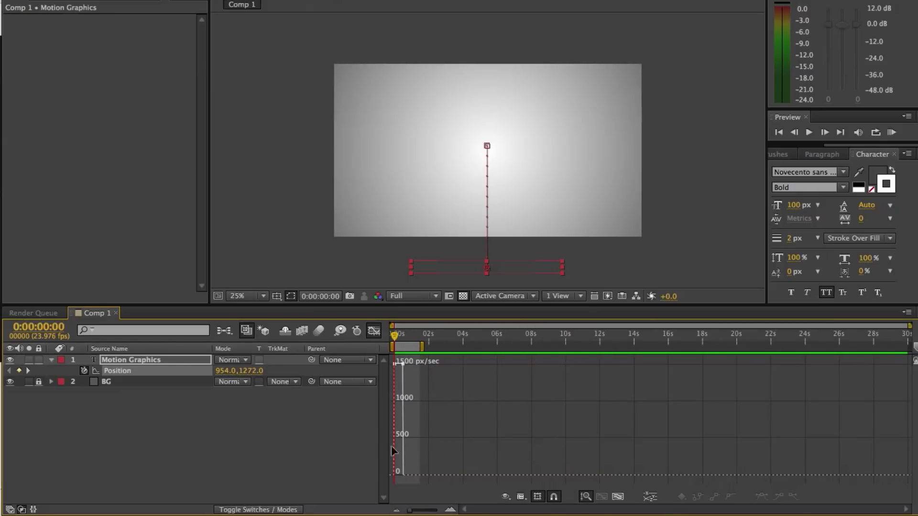
click(450, 509)
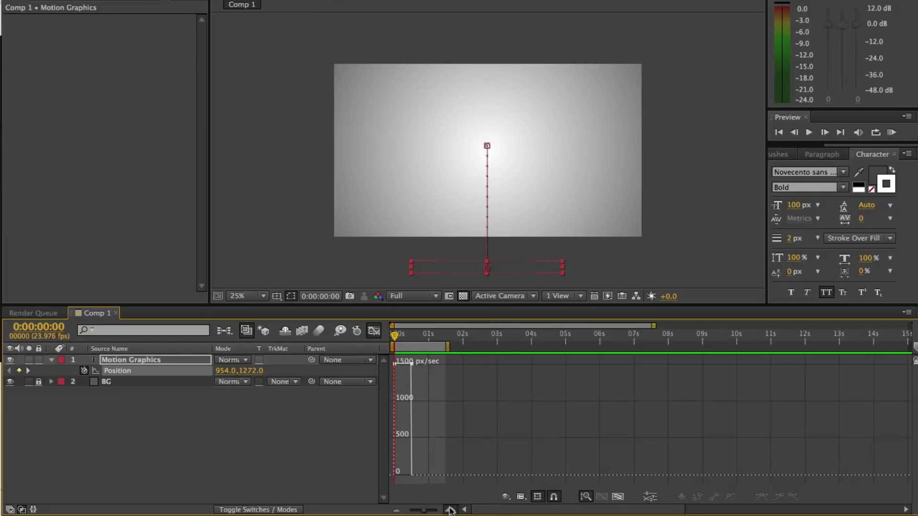
click(450, 510)
mouse_move(397, 370)
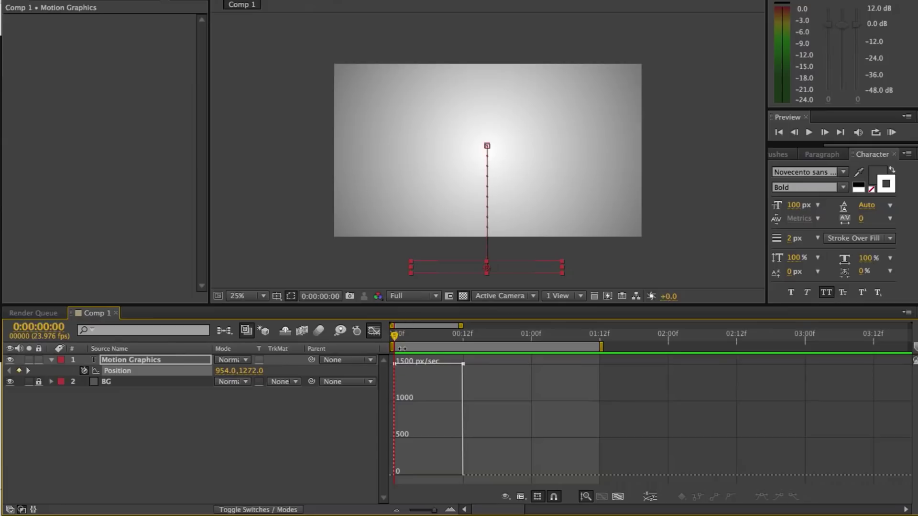
drag(398, 337, 477, 338)
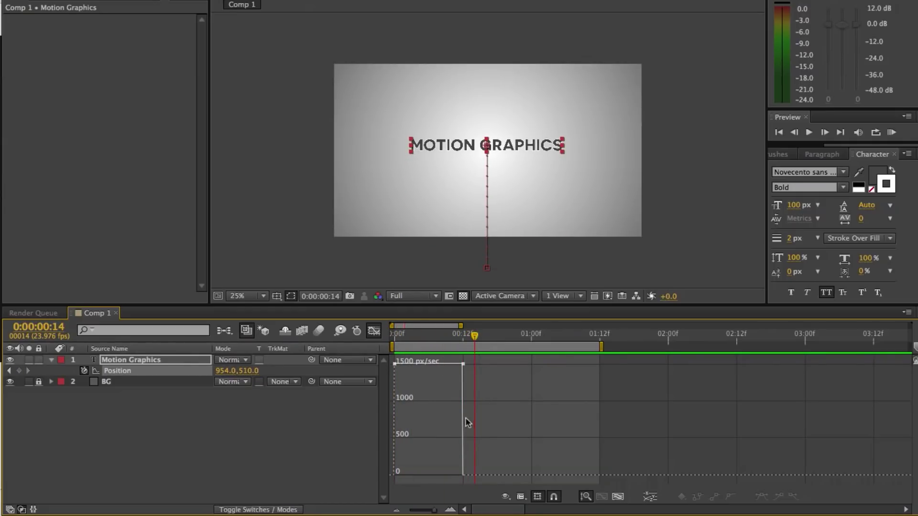
drag(397, 334, 391, 336)
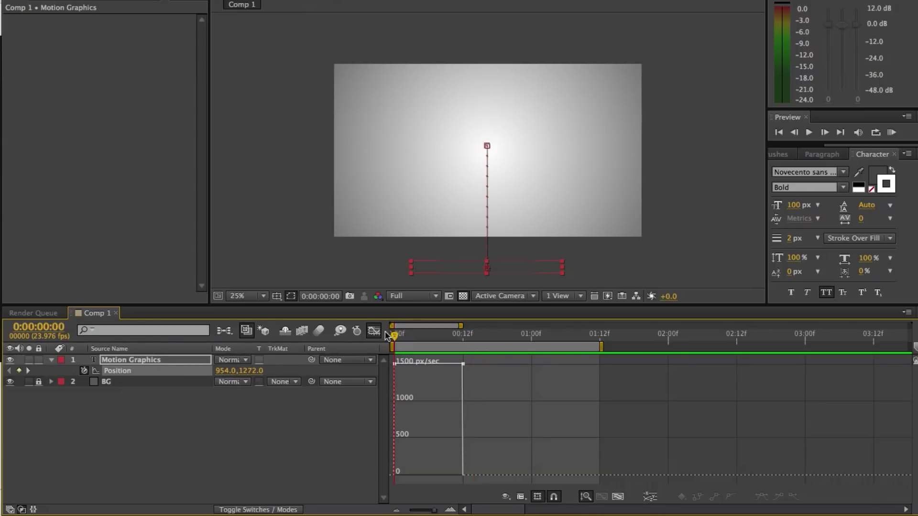
Return to layer bars and select both Position keyframes for their context menu.
click(375, 331)
drag(474, 368, 395, 372)
right_click(394, 371)
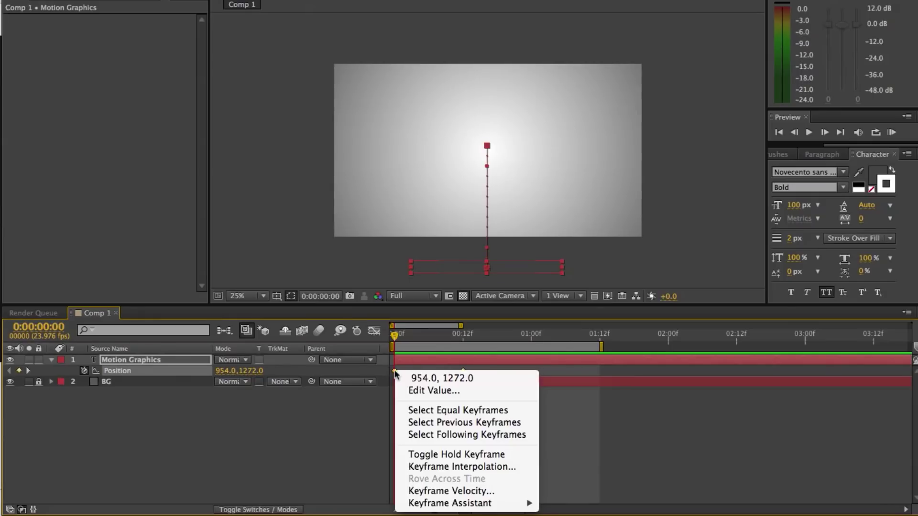
Reapply Easy Ease to both Position keyframes and scrub the speed graph peaking near 2000 px/sec.
mouse_move(478, 503)
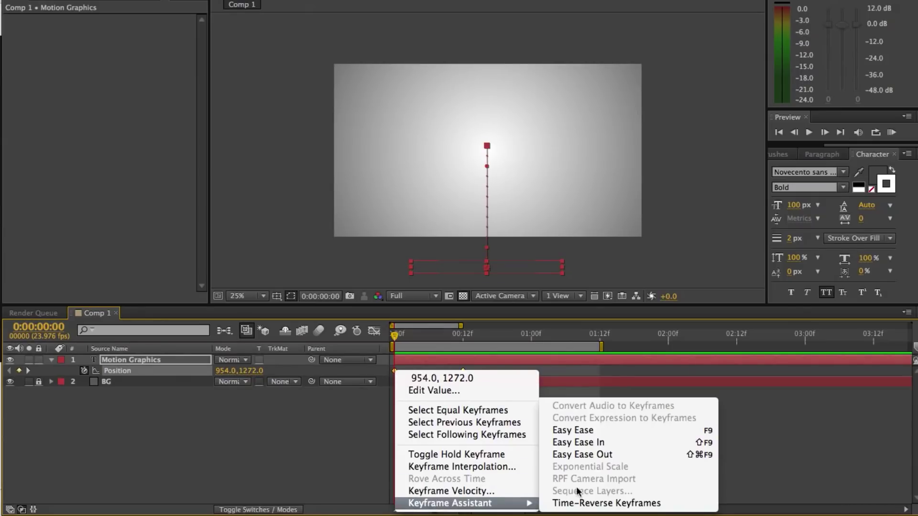
click(609, 432)
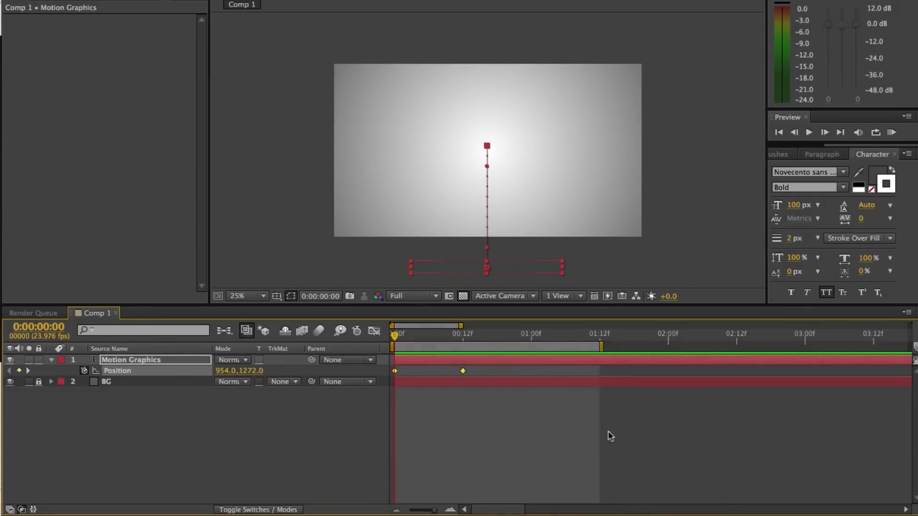
click(374, 332)
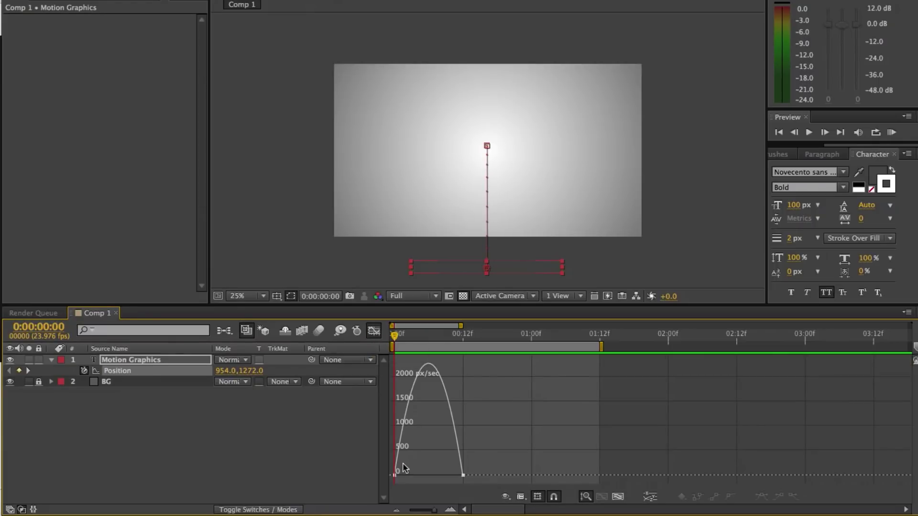
mouse_move(403, 447)
drag(397, 334, 430, 338)
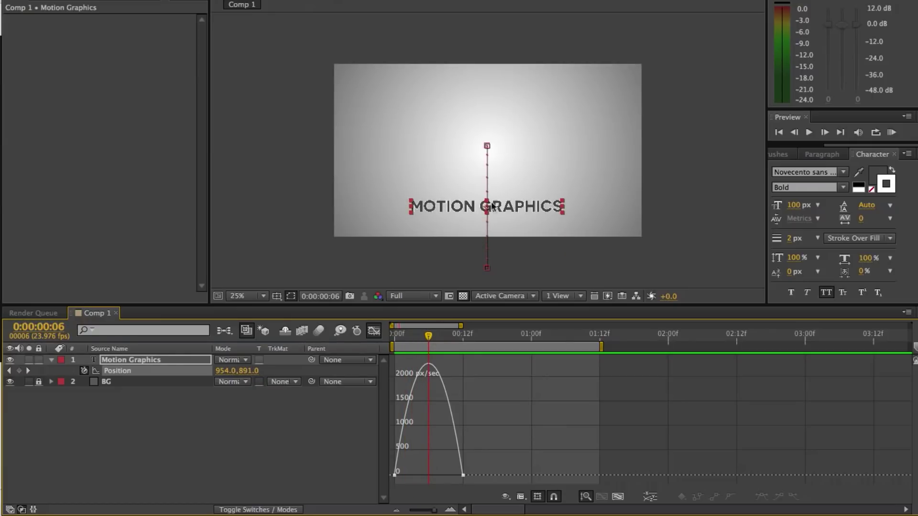
drag(434, 339, 462, 340)
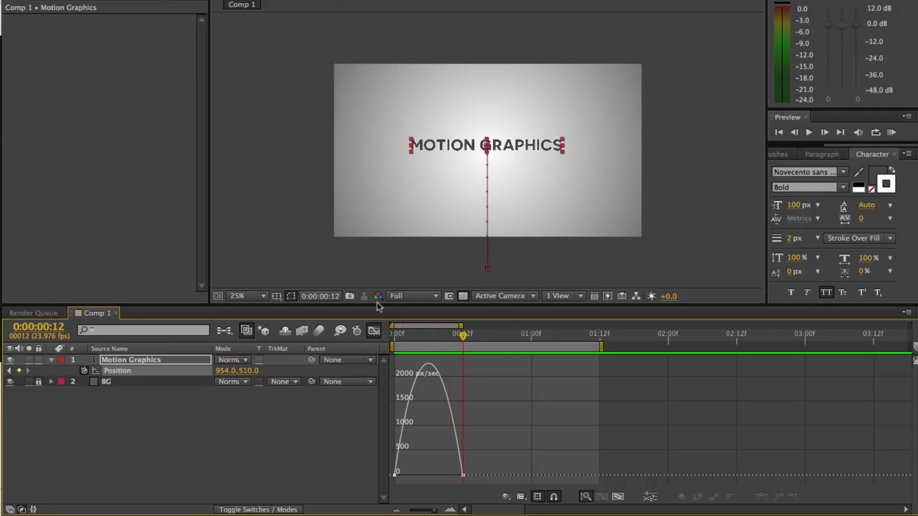
Stretch the Position ease handle so speed spikes near 5000 px/sec, then preview from frame 0.
click(456, 476)
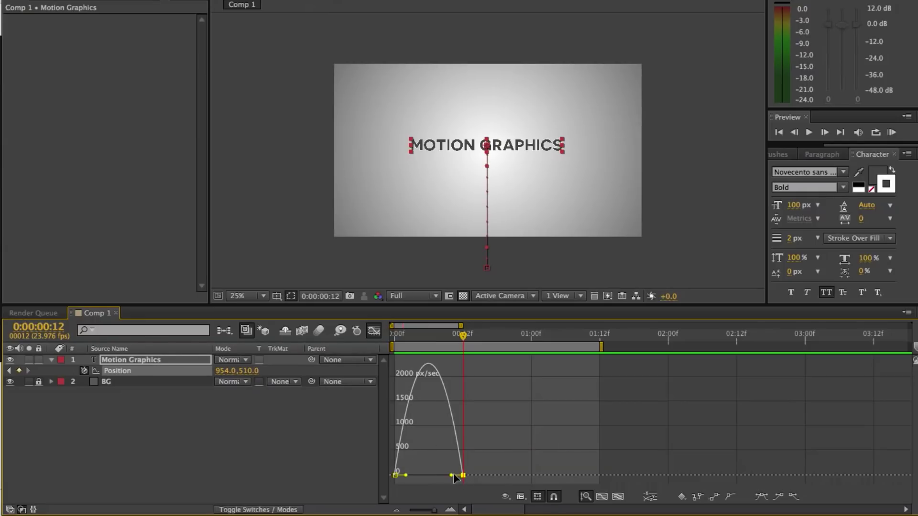
drag(455, 477, 429, 483)
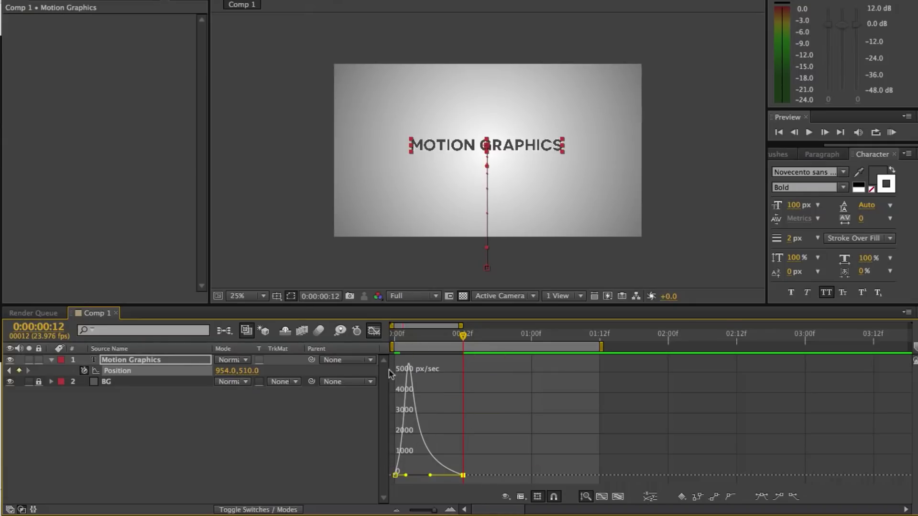
drag(403, 336, 372, 338)
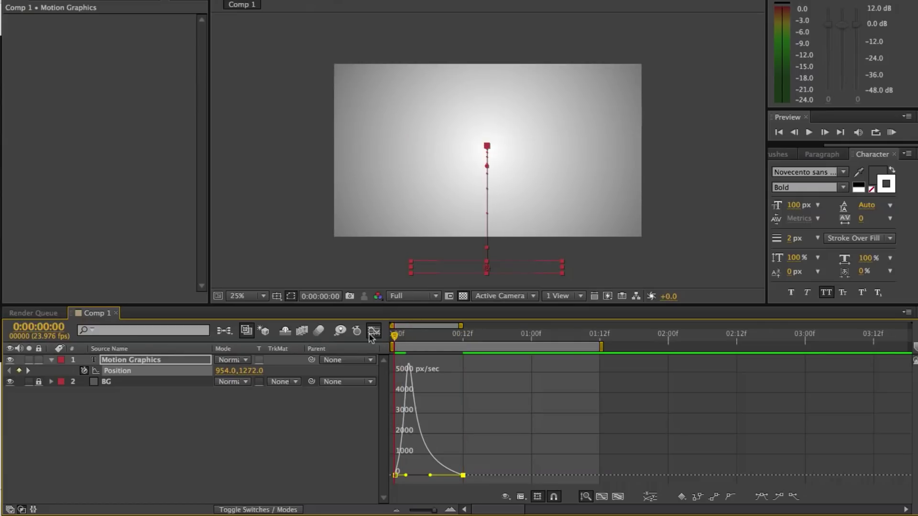
click(892, 132)
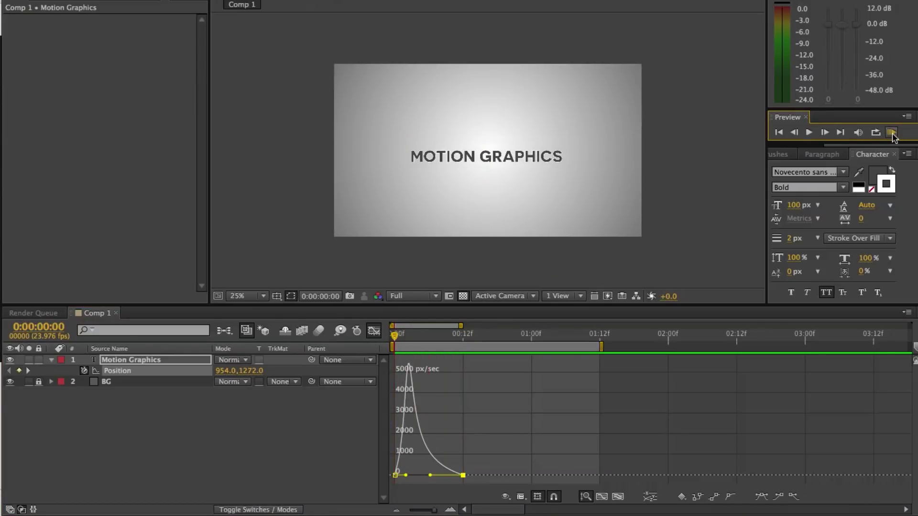
click(409, 342)
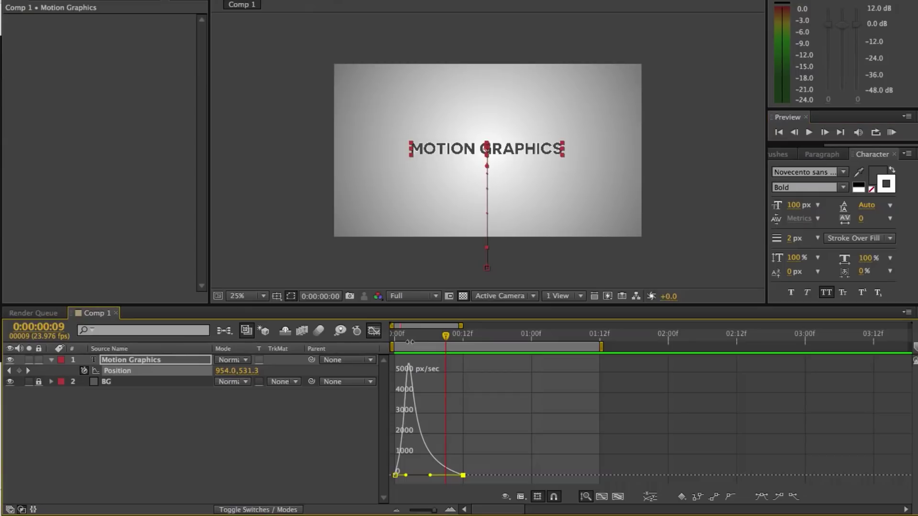
drag(408, 334, 368, 335)
key(space)
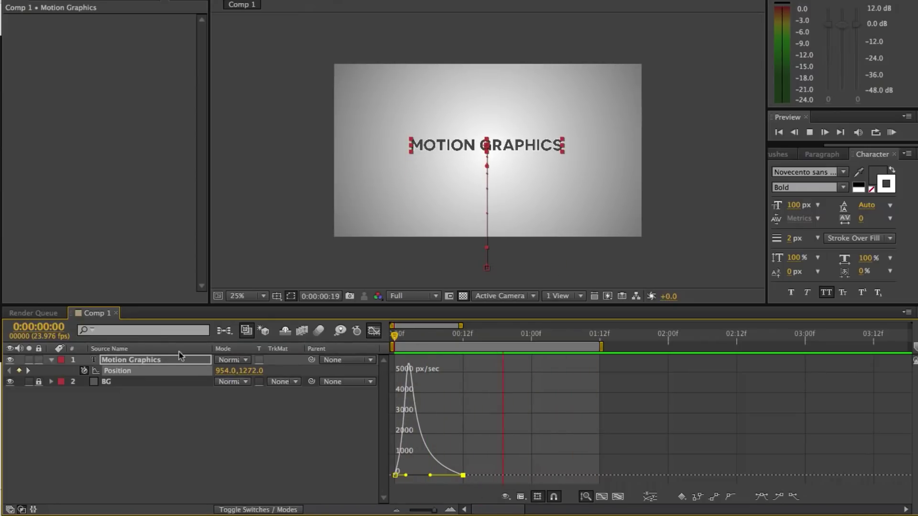
Stop the preview, select the Motion Graphics text layer and reveal its Scale property.
key(space)
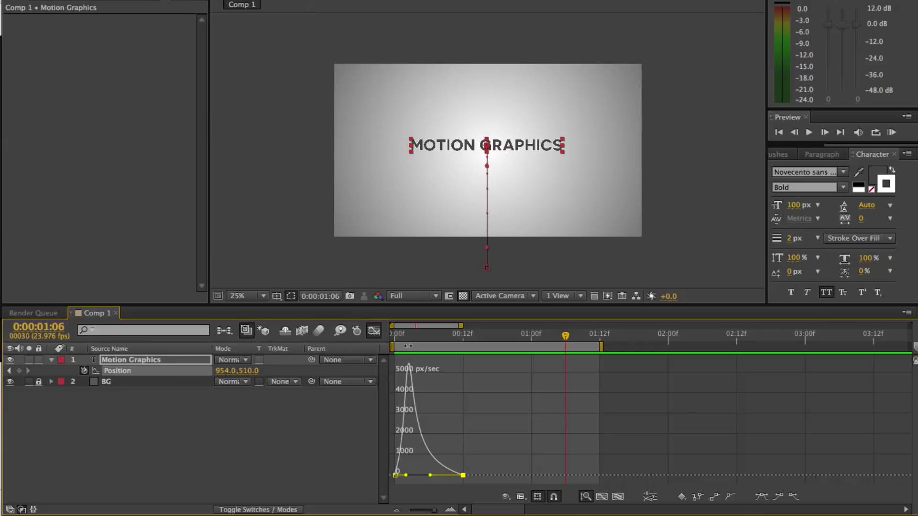
key(Home)
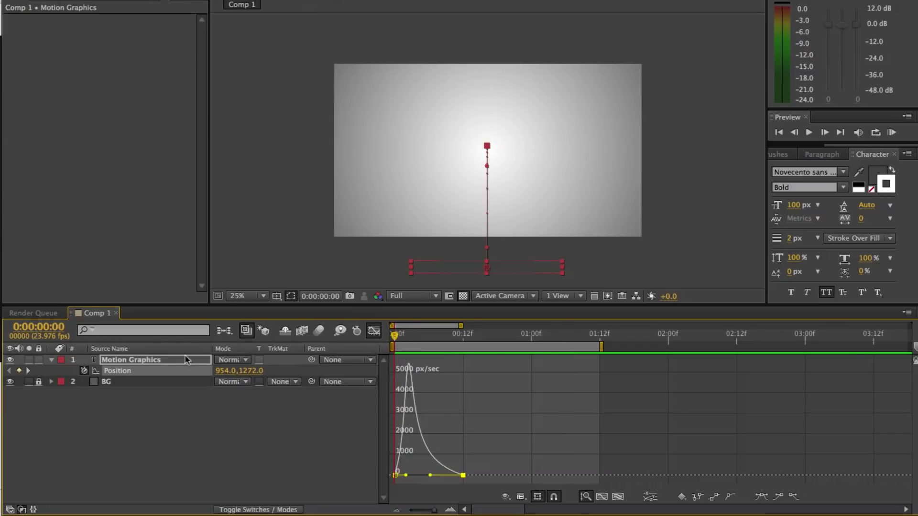
click(178, 364)
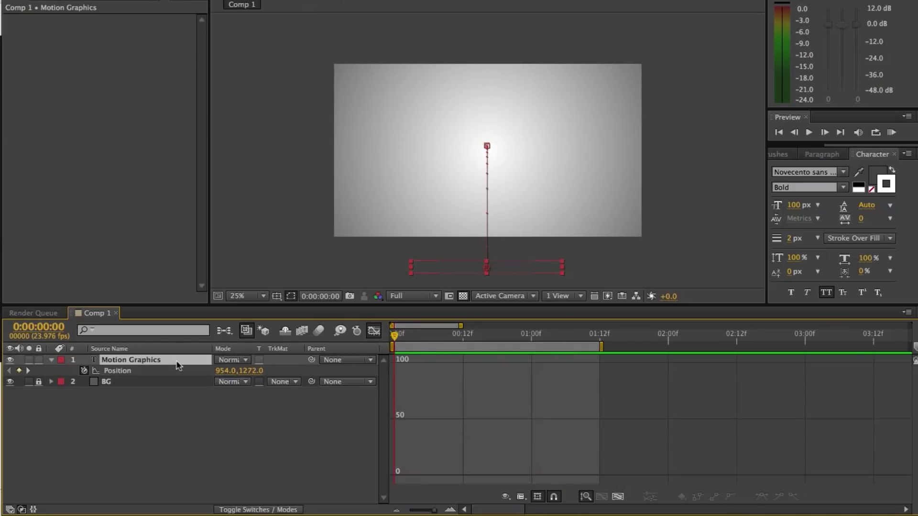
key(shift+s)
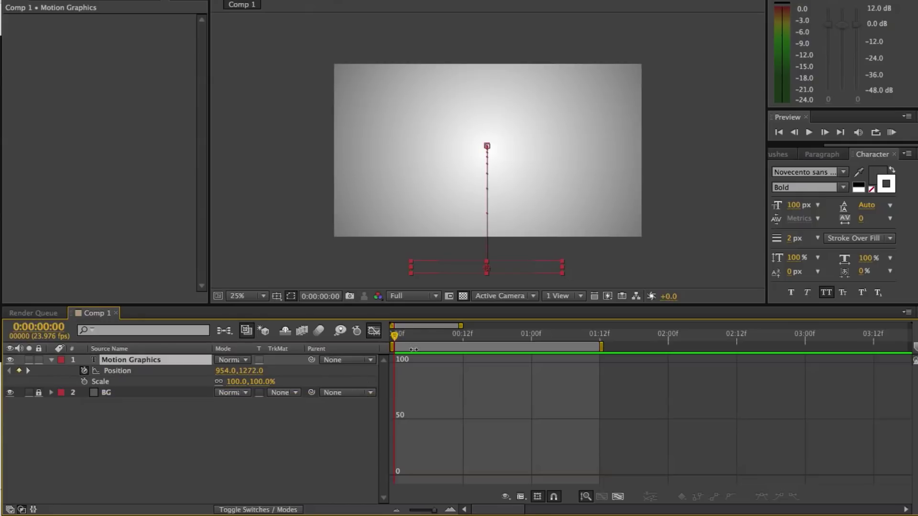
drag(408, 338, 468, 336)
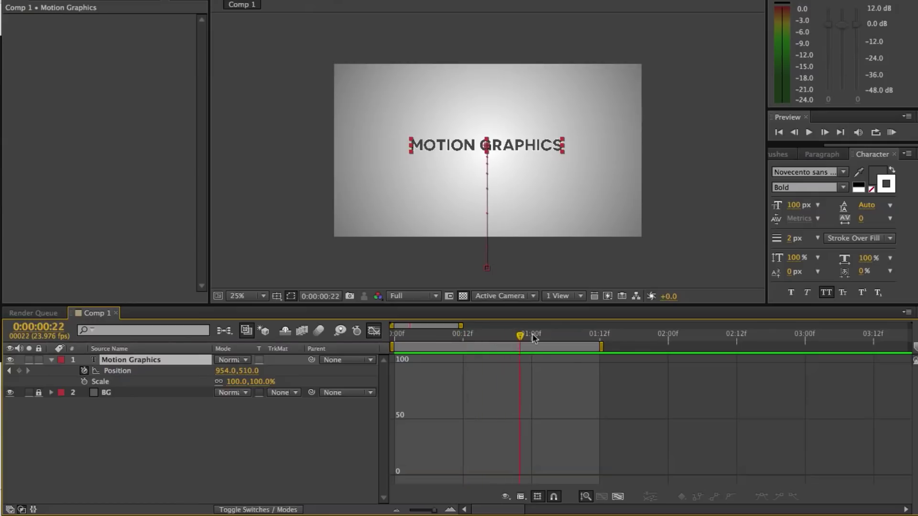
Keyframe Scale at 100% at 1:00, 128% at 1:12 and 0% at 2:00.
mouse_move(534, 337)
mouse_down()
mouse_move(558, 337)
mouse_move(532, 339)
mouse_up()
click(84, 381)
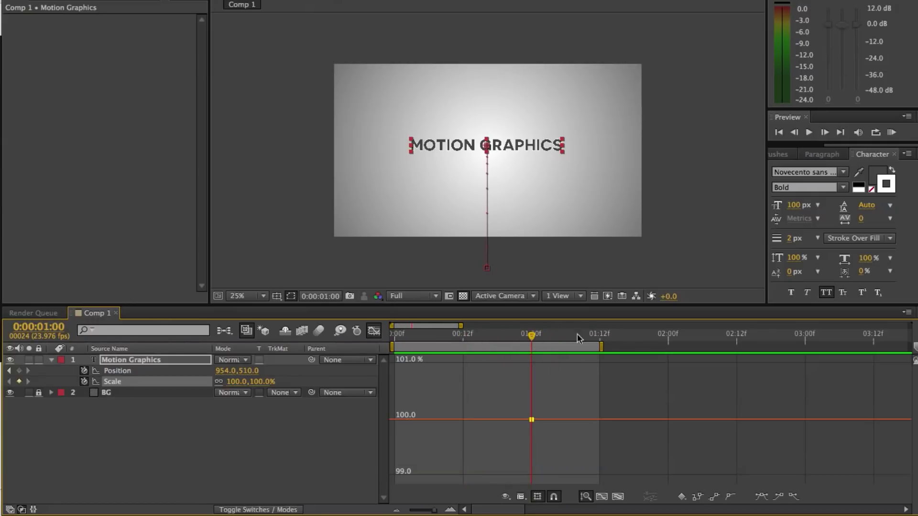
drag(548, 338, 599, 336)
drag(258, 381, 274, 380)
drag(610, 342, 669, 341)
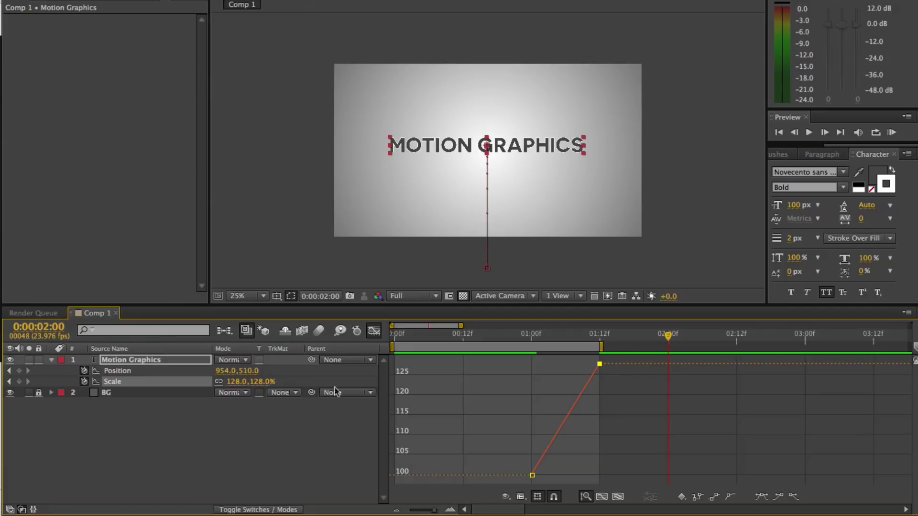
click(257, 382)
text(0)
key(Return)
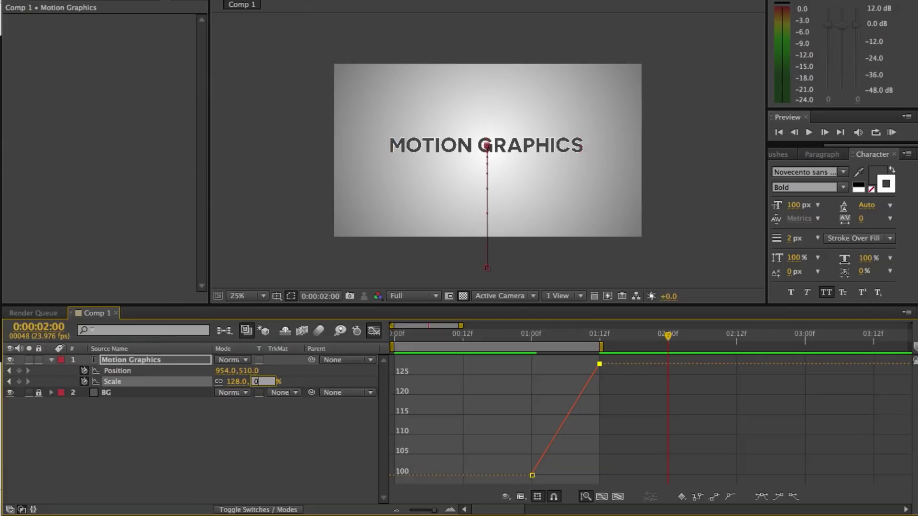
Extend the work area end to 2:00 and preview the new Scale animation.
drag(507, 337, 401, 337)
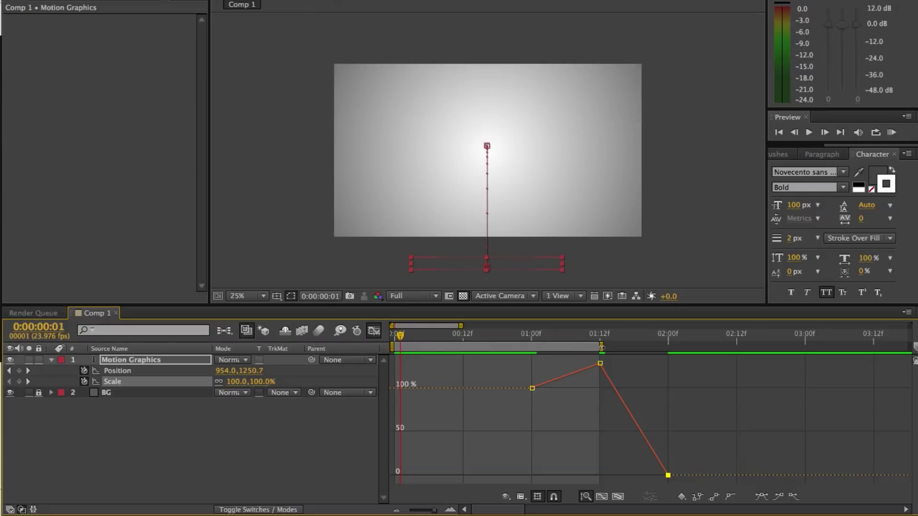
drag(602, 348, 676, 348)
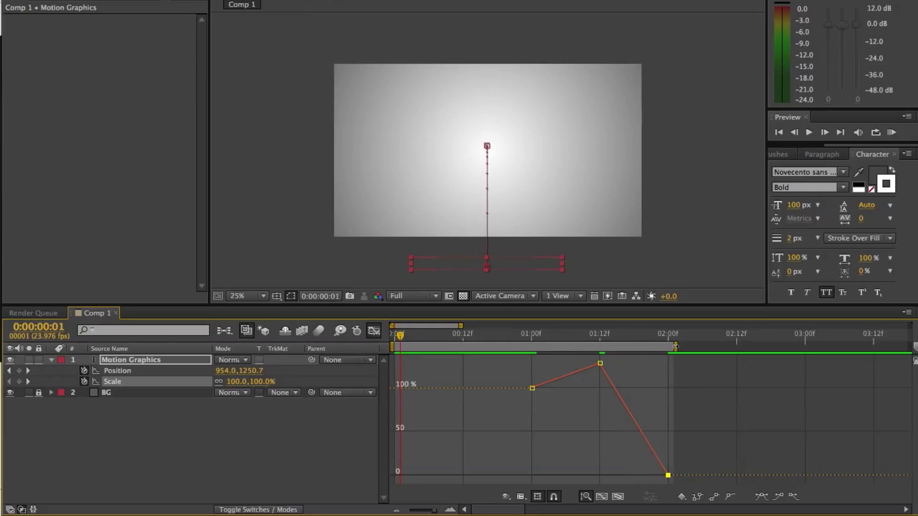
key(space)
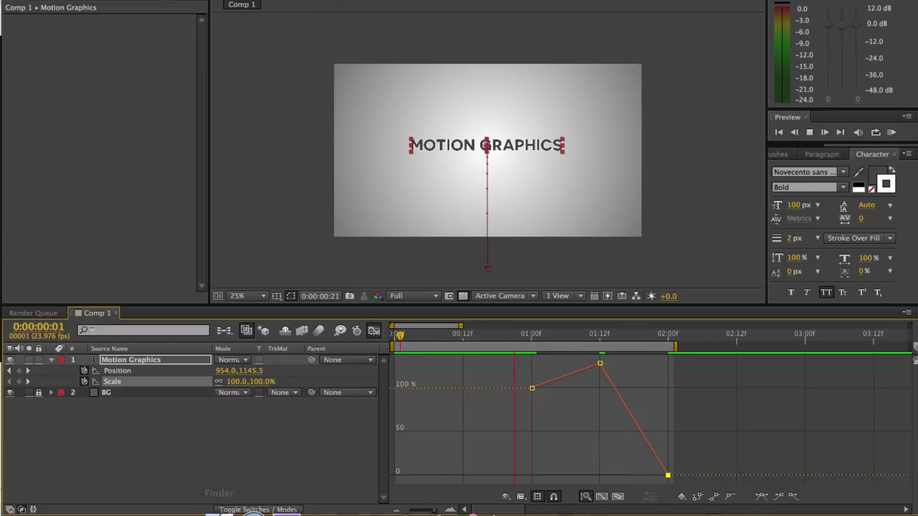
mouse_move(207, 514)
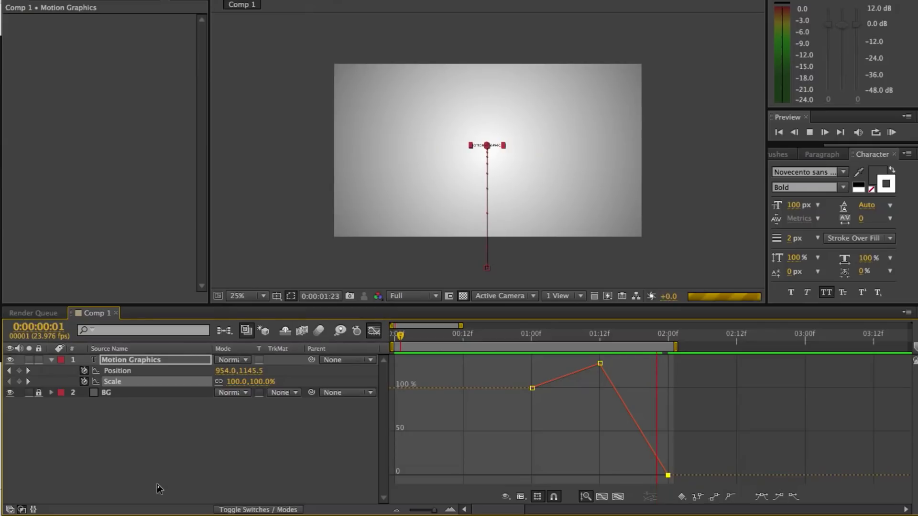
key(space)
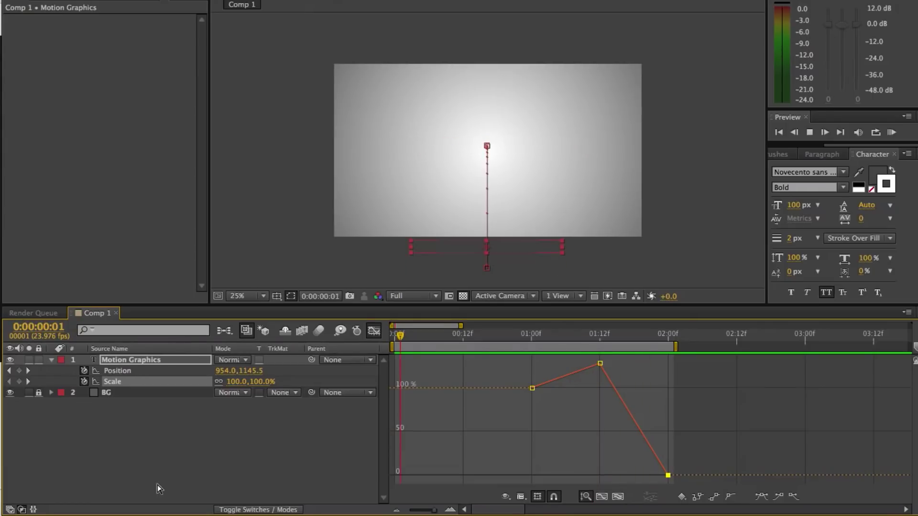
key(space)
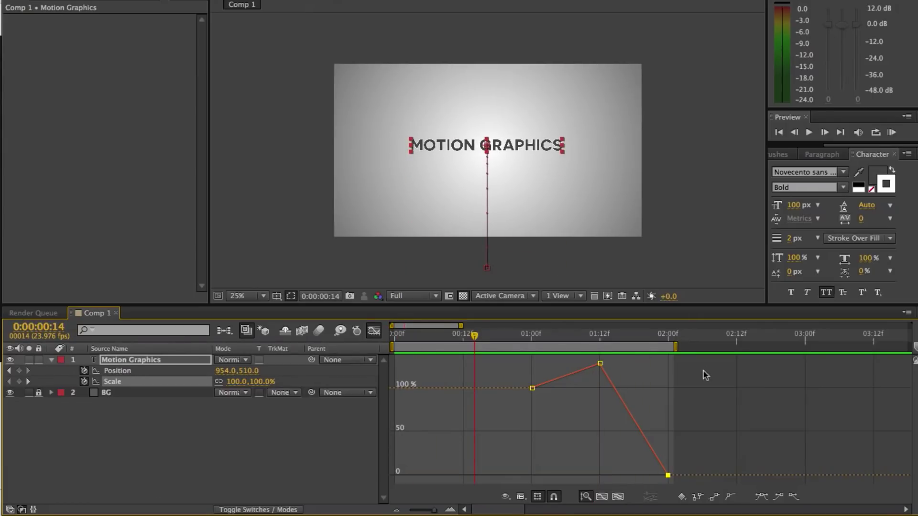
Retime Scale keyframes: 132.57% peak at 1:04, below-zero low at 1:05, then preview.
mouse_move(601, 366)
drag(597, 365, 547, 364)
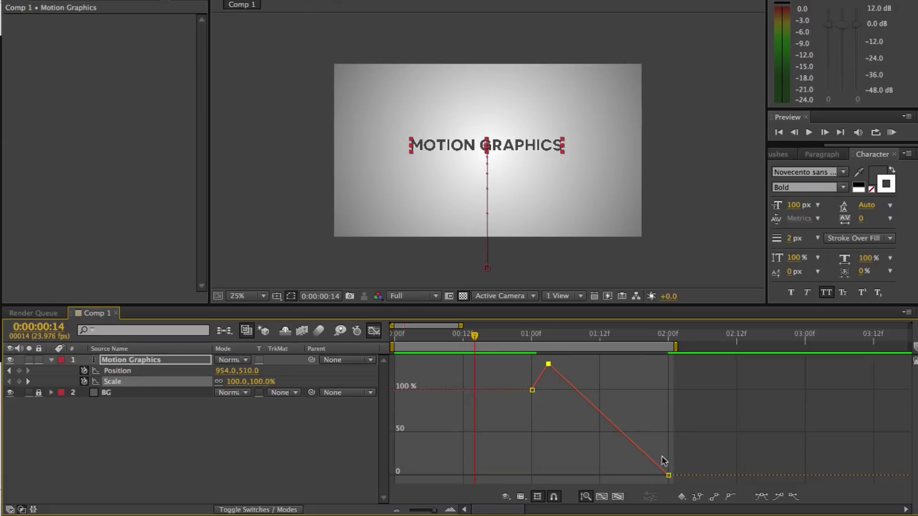
drag(668, 476, 561, 484)
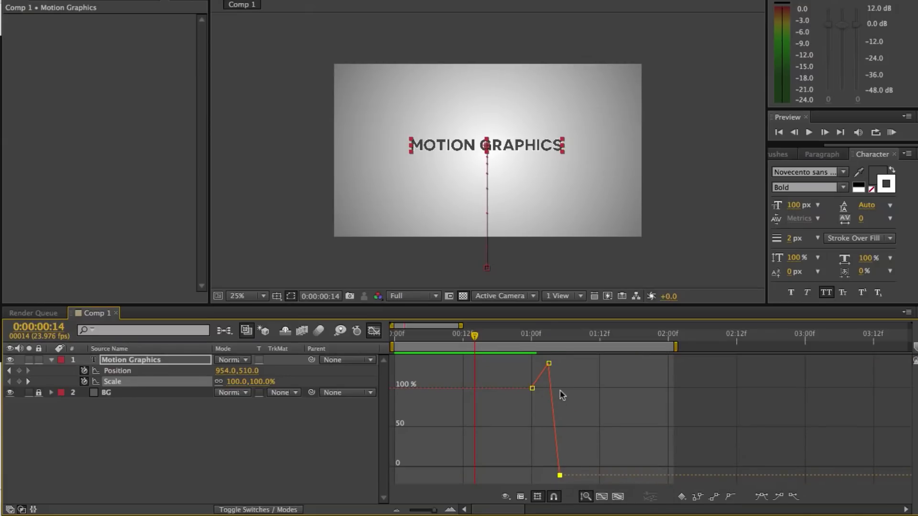
drag(549, 364, 553, 364)
drag(451, 344, 390, 343)
key(space)
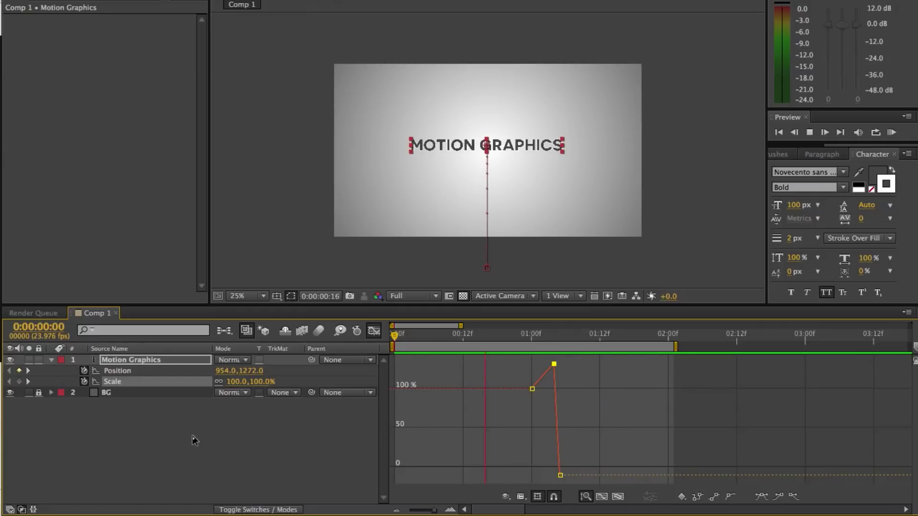
Stop the preview and raise the low Scale keyframe to -10.1%.
key(space)
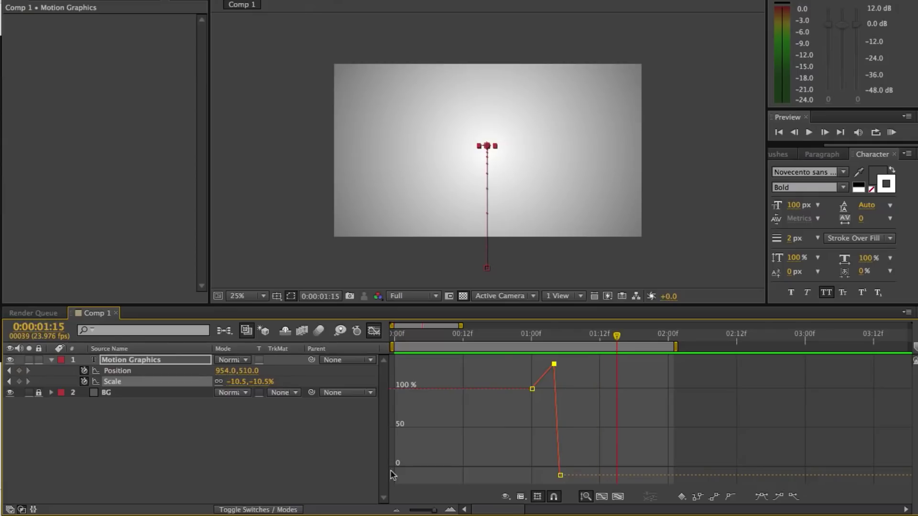
mouse_move(561, 477)
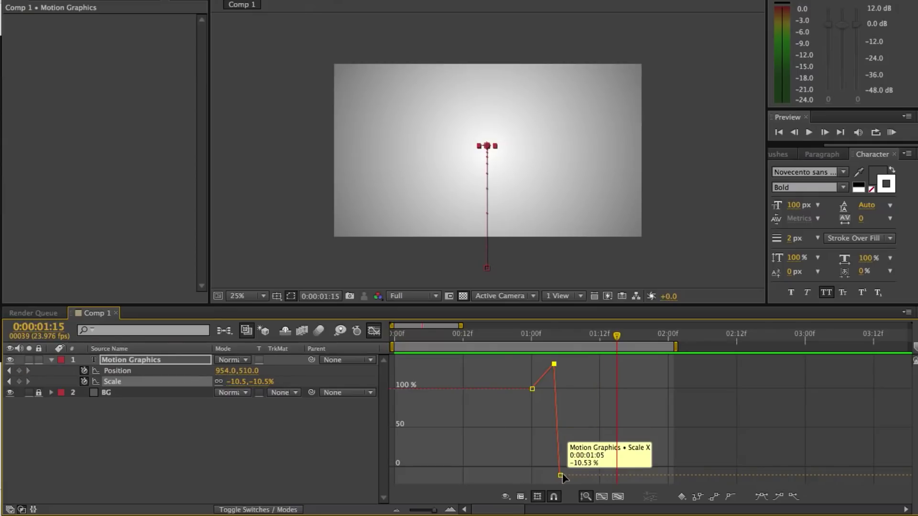
drag(561, 476, 568, 475)
Apply Easy Ease In to all three Scale keyframes.
key(shift+F3)
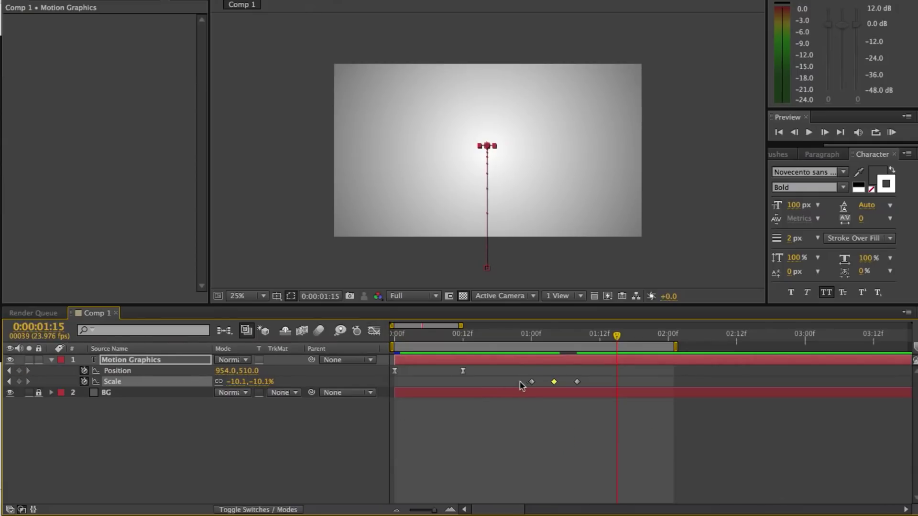
drag(521, 386, 589, 378)
right_click(584, 384)
mouse_move(634, 503)
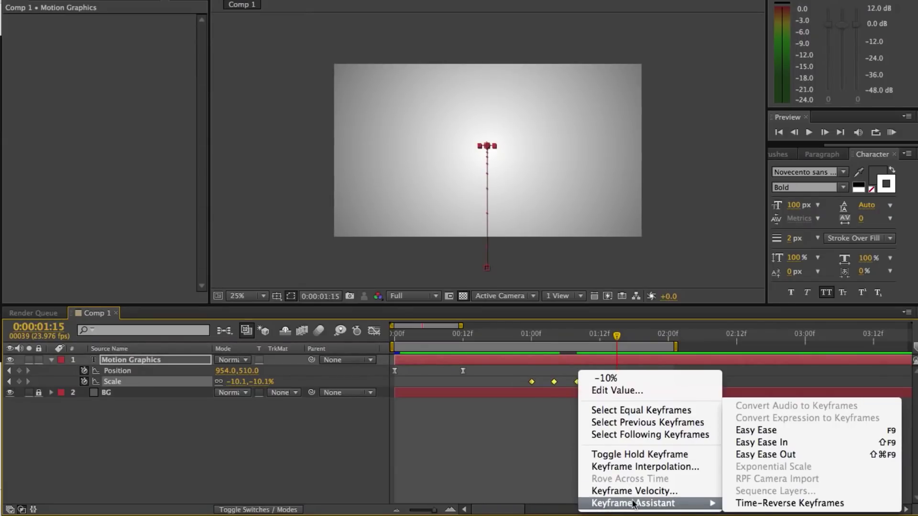
click(773, 443)
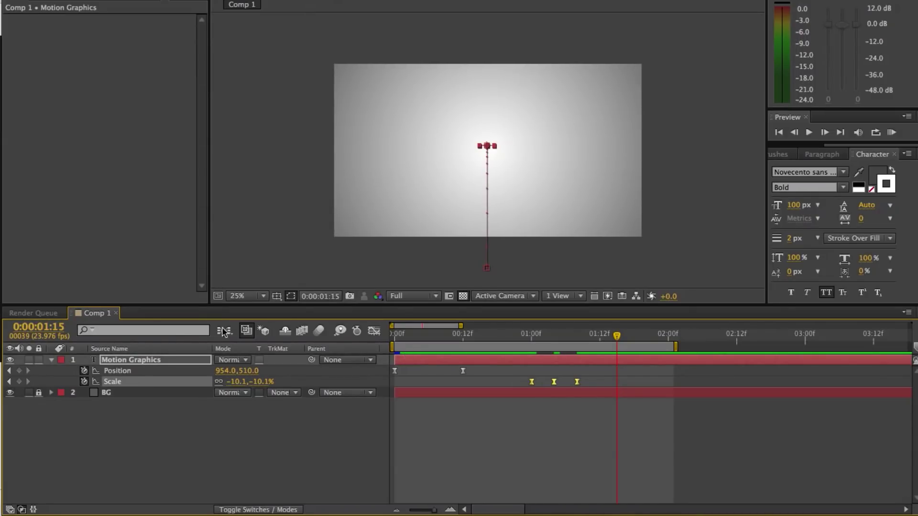
In the graph, raise the Scale peak for a larger overshoot and preview it.
click(373, 330)
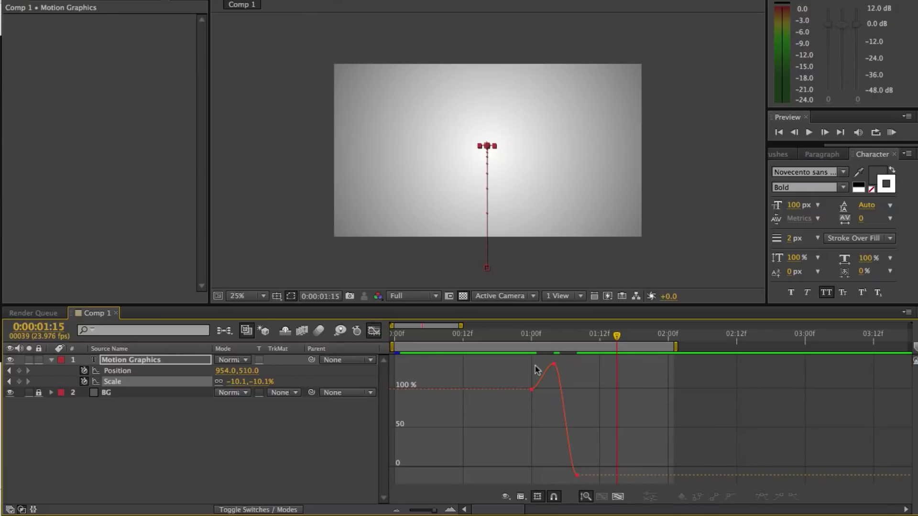
mouse_move(531, 394)
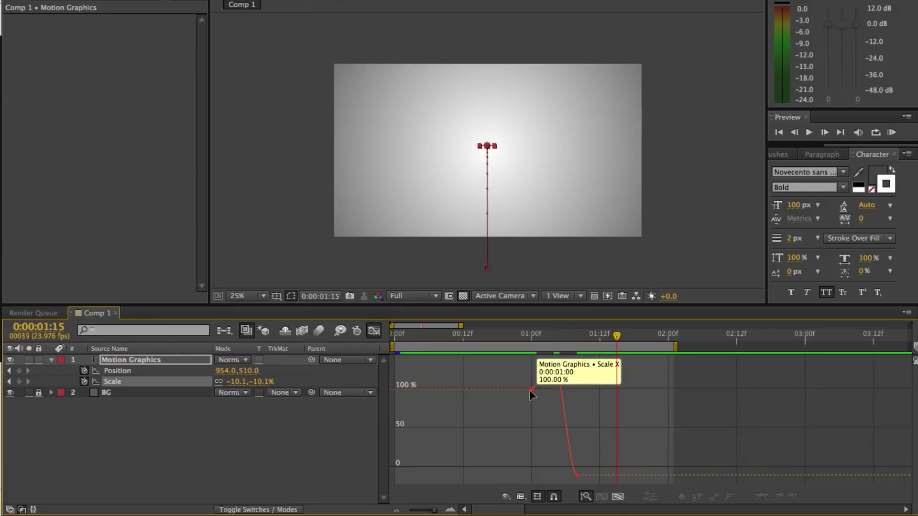
drag(560, 389, 553, 364)
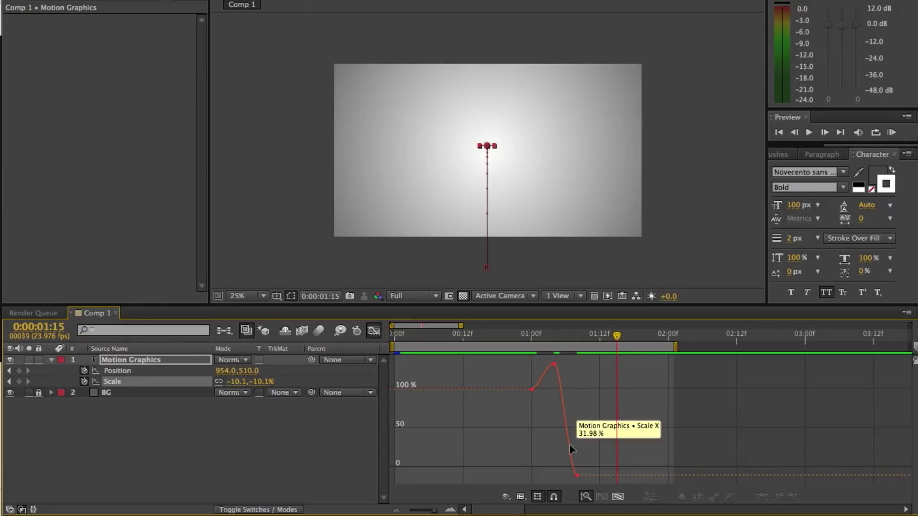
key(space)
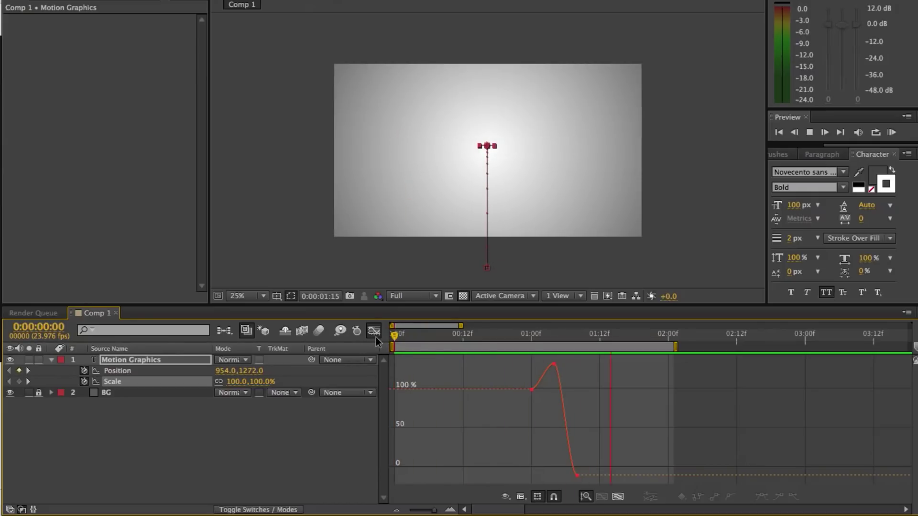
Soften the peak overshoot to about 124.93% and reshape easing into the final keyframe.
click(549, 366)
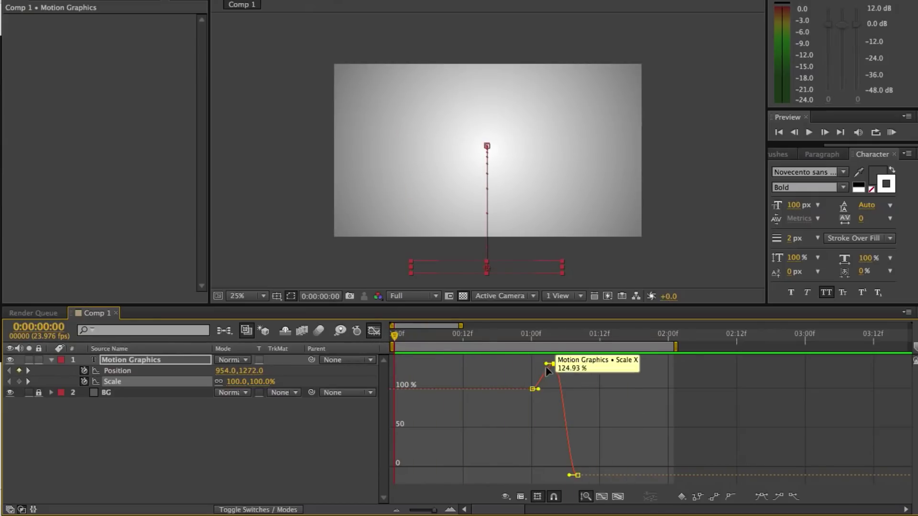
drag(546, 355, 549, 385)
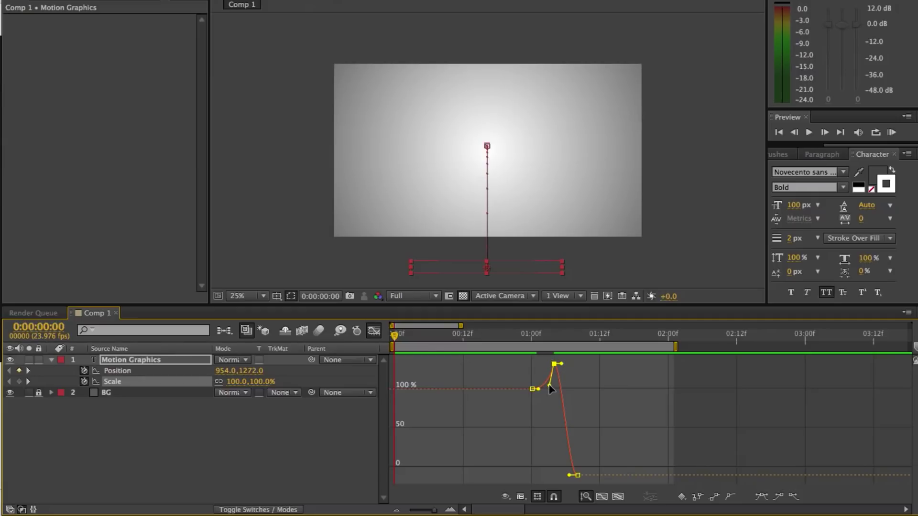
mouse_move(569, 475)
mouse_down()
mouse_move(574, 482)
mouse_move(573, 470)
mouse_move(563, 472)
mouse_up()
key(F2)
key(space)
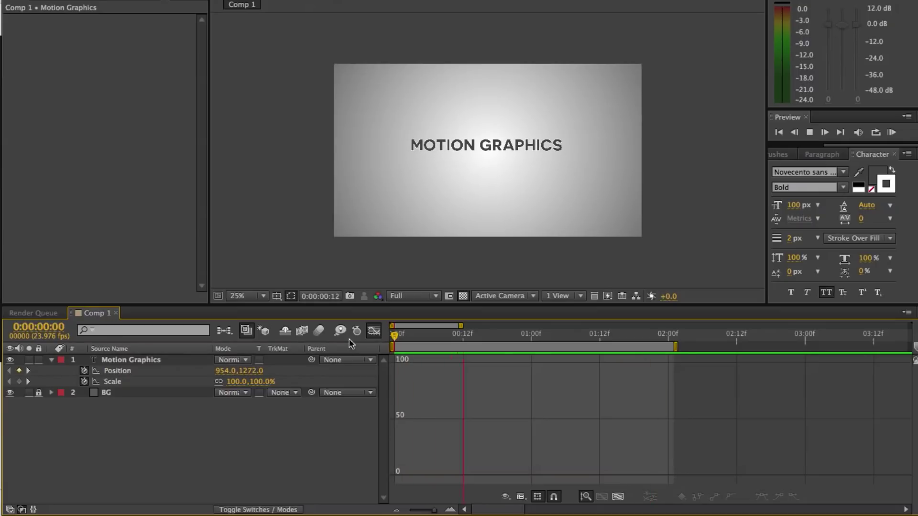
Set the last Scale keyframe at 1:08 to 0% instead of a negative value.
key(space)
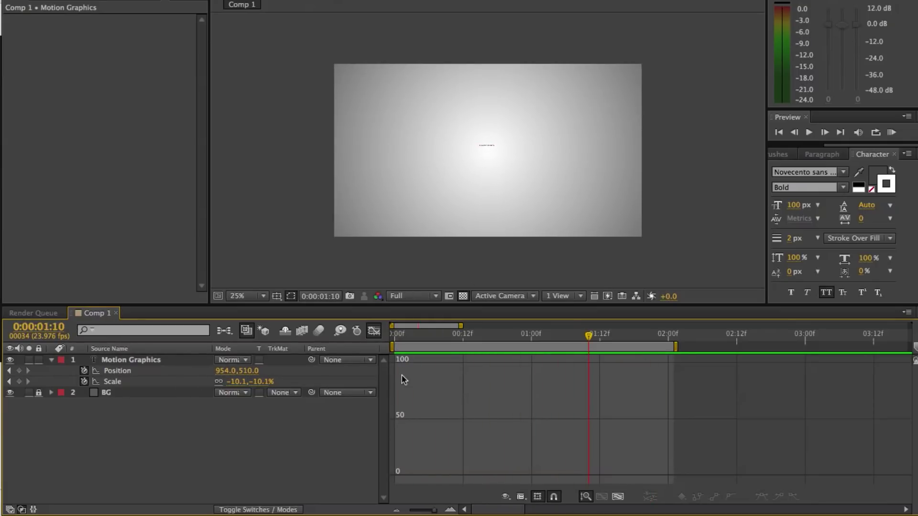
drag(498, 339, 597, 352)
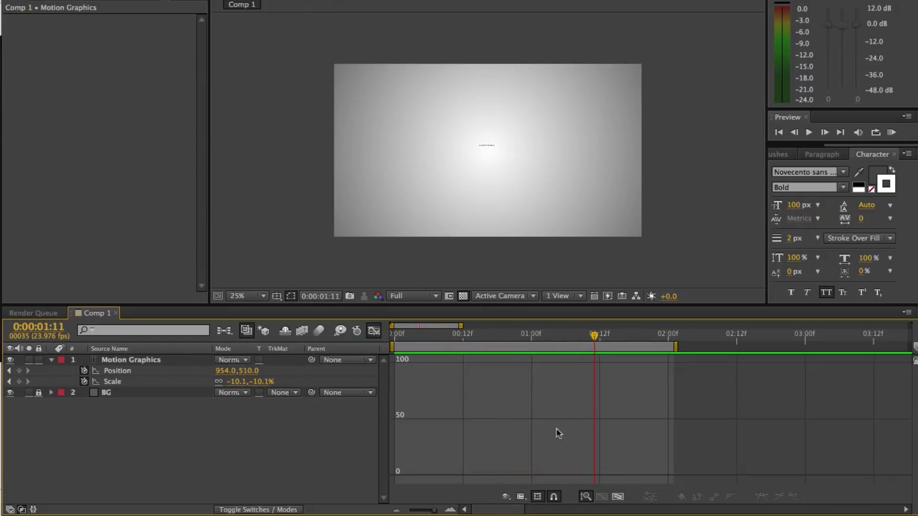
click(374, 331)
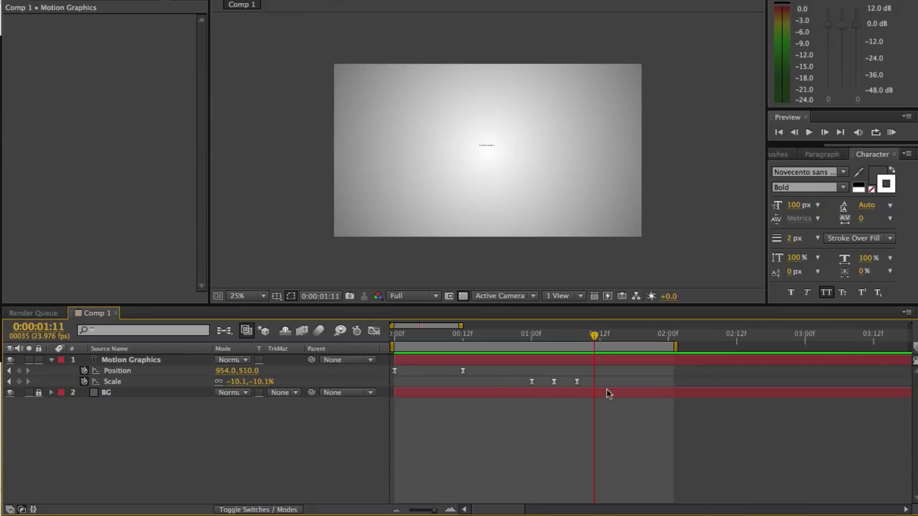
drag(582, 337, 577, 337)
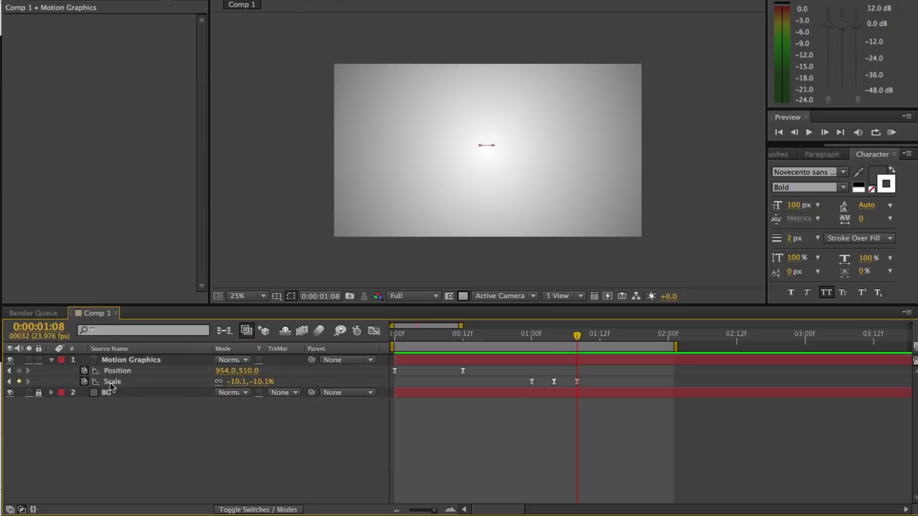
click(264, 386)
text(0)
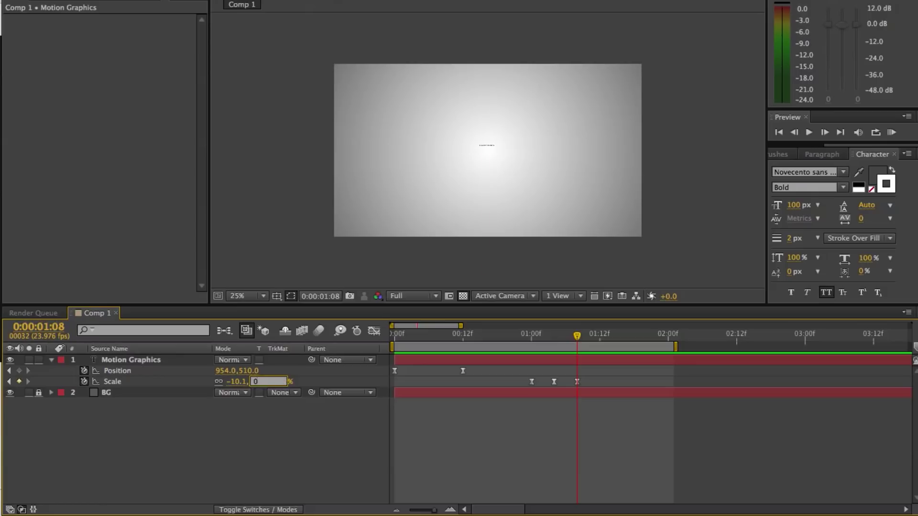
key(Return)
click(227, 468)
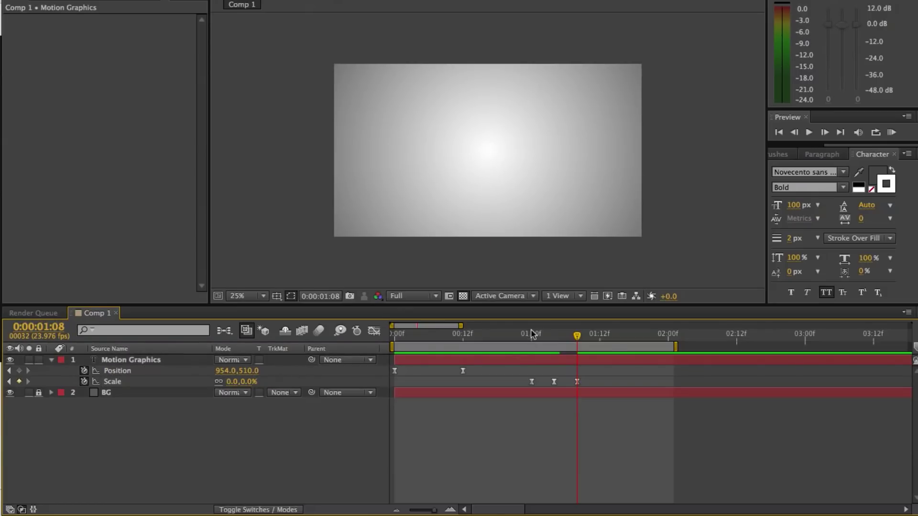
Recheck the Scale curve in the value graph and scrub through the animation.
drag(521, 337, 462, 338)
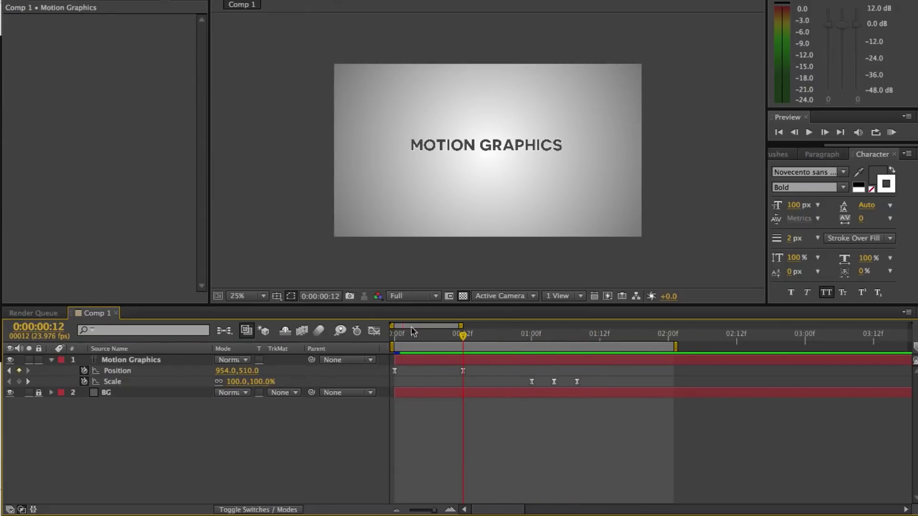
click(375, 333)
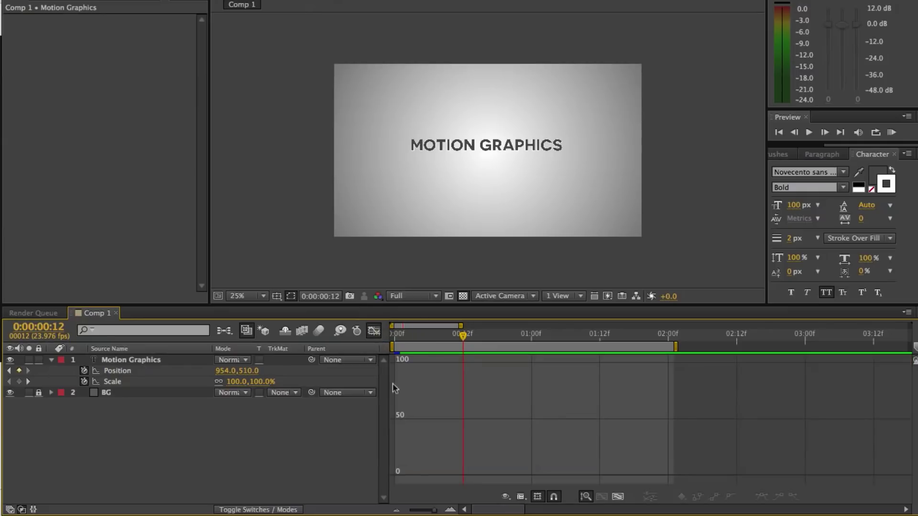
click(164, 360)
click(117, 381)
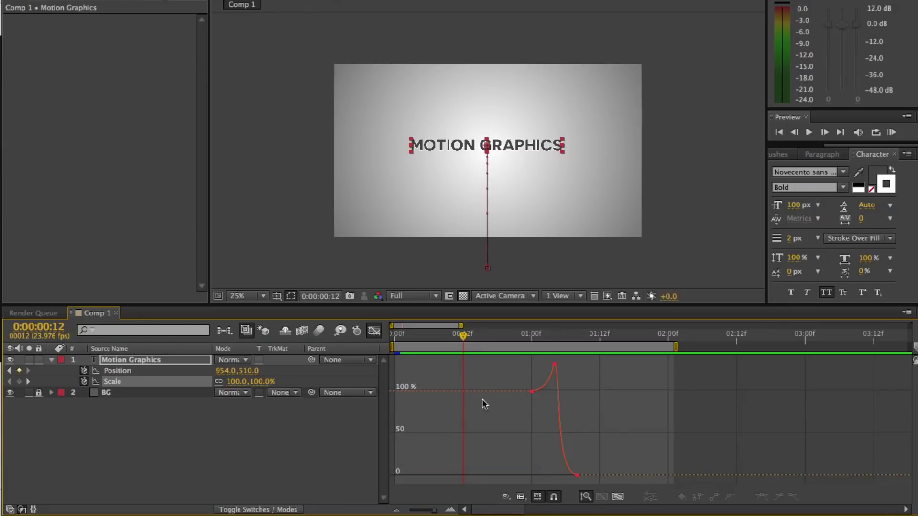
mouse_move(555, 369)
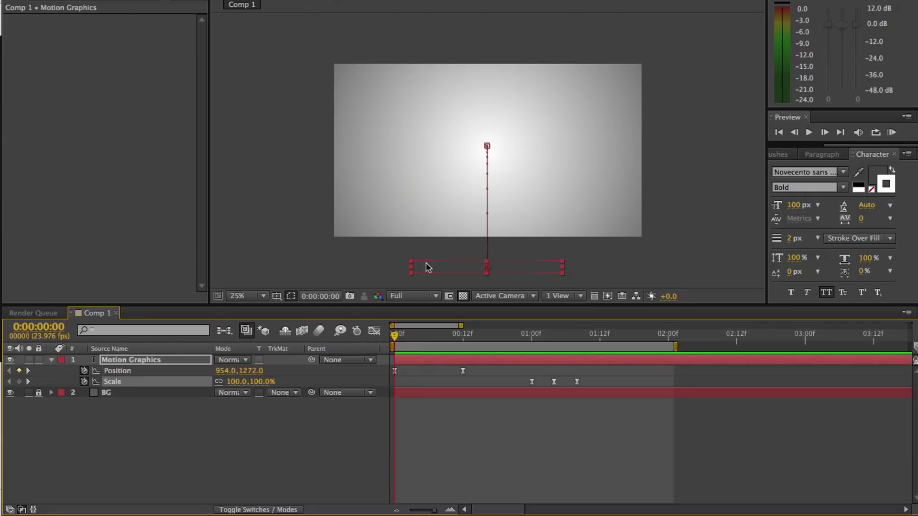
drag(440, 337, 528, 337)
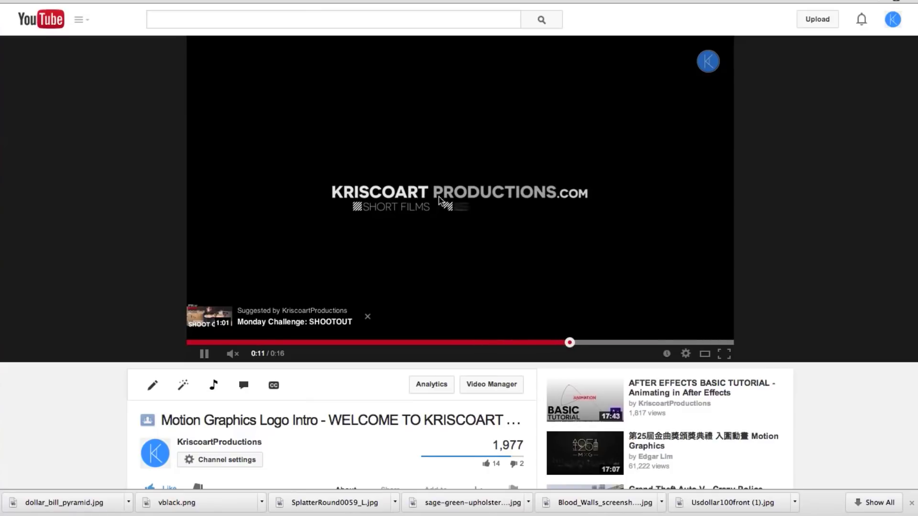
Rewind the YouTube logo intro to around 0:09 and replay its final seconds.
click(509, 342)
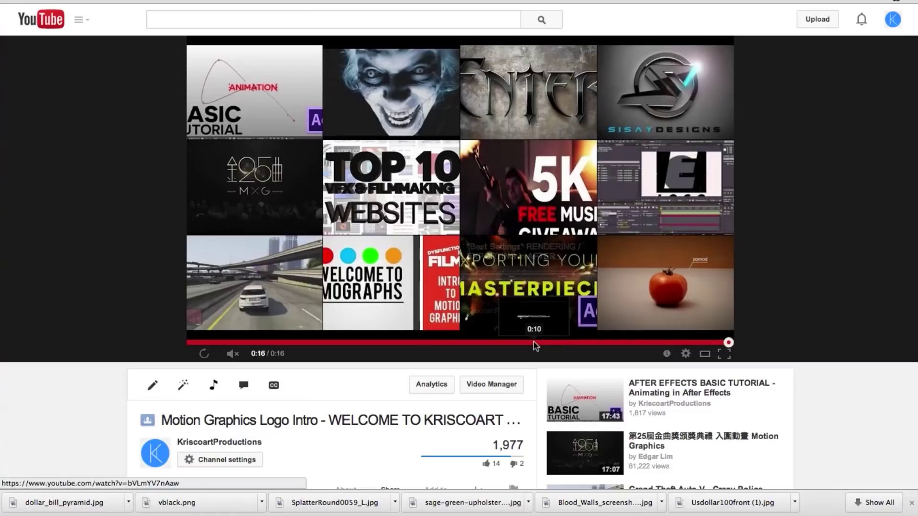
click(530, 343)
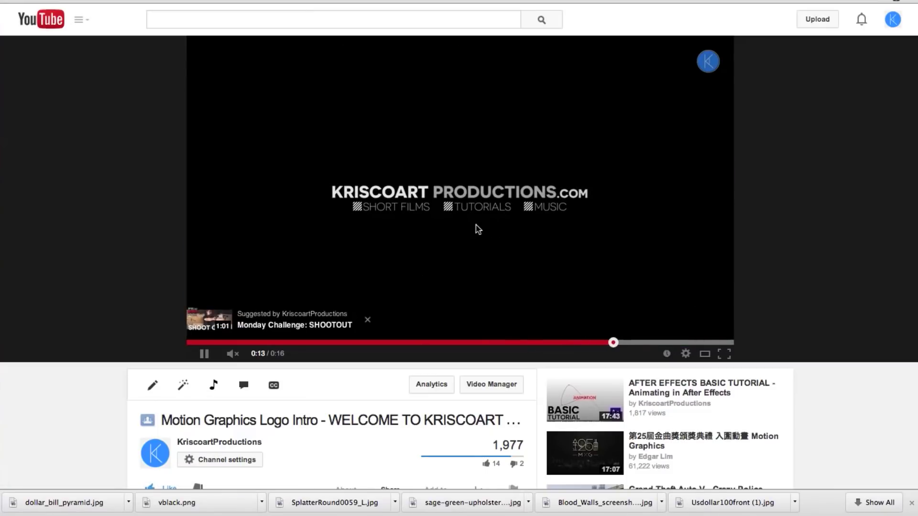
click(481, 343)
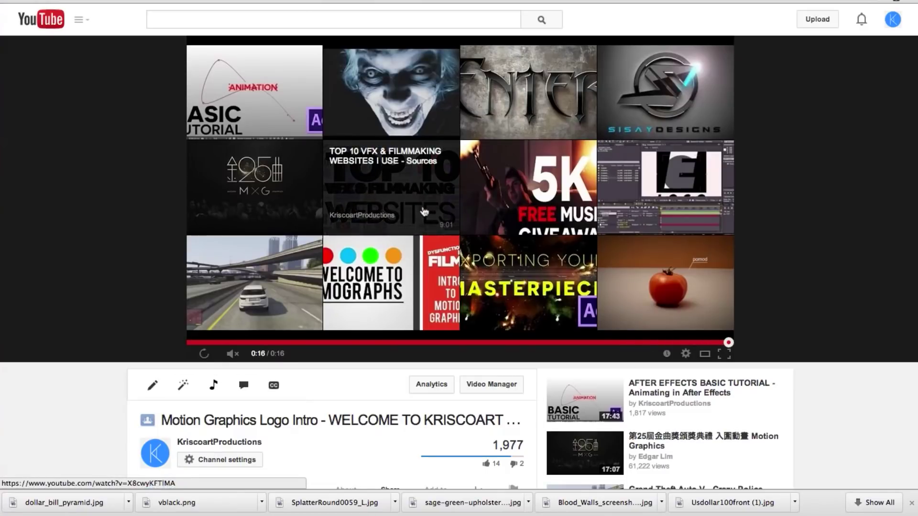
Back in After Effects, clear the Position and Scale keyframes and centre the title at 990,520.
click(291, 489)
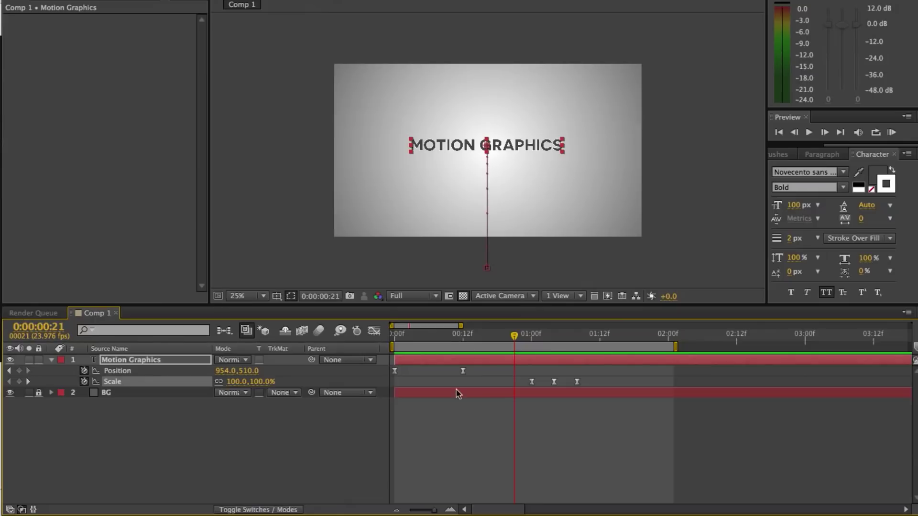
mouse_move(458, 340)
mouse_down()
mouse_move(599, 351)
mouse_move(426, 346)
mouse_move(534, 345)
mouse_move(457, 334)
mouse_up()
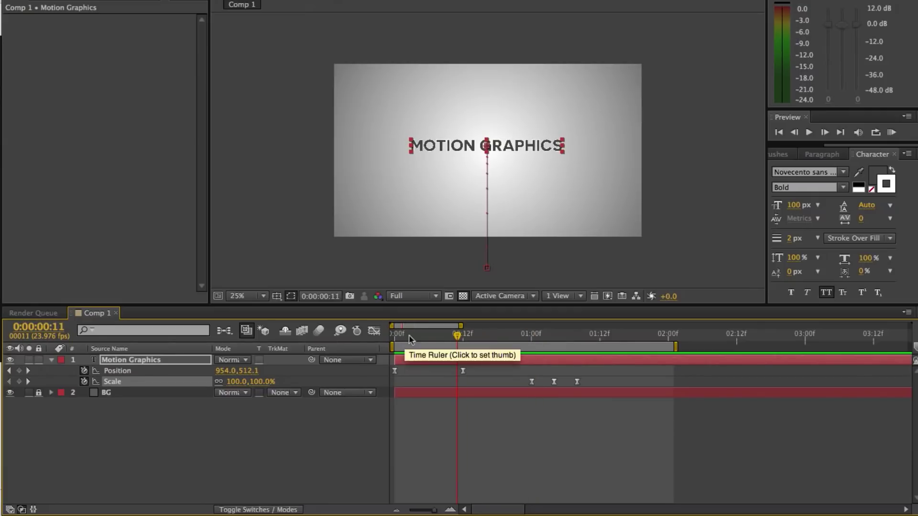
key(Delete)
key(Home)
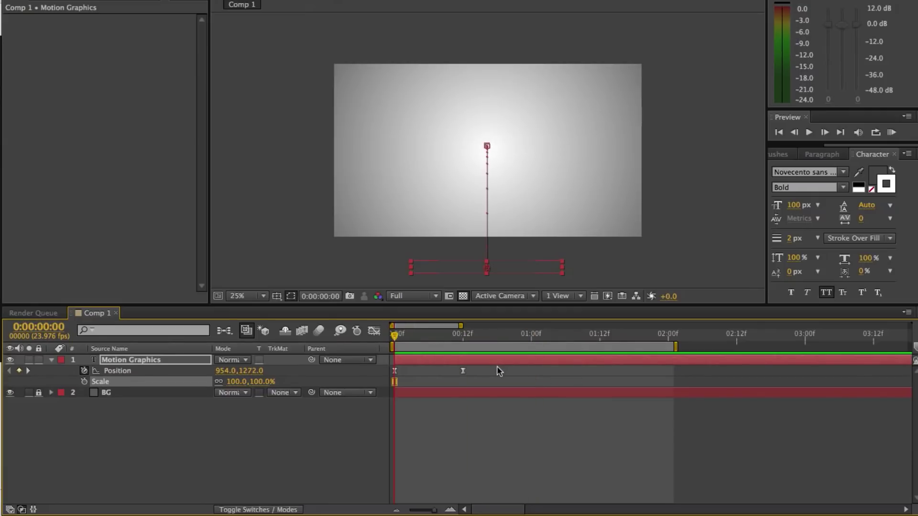
click(496, 371)
drag(497, 373, 371, 372)
key(Delete)
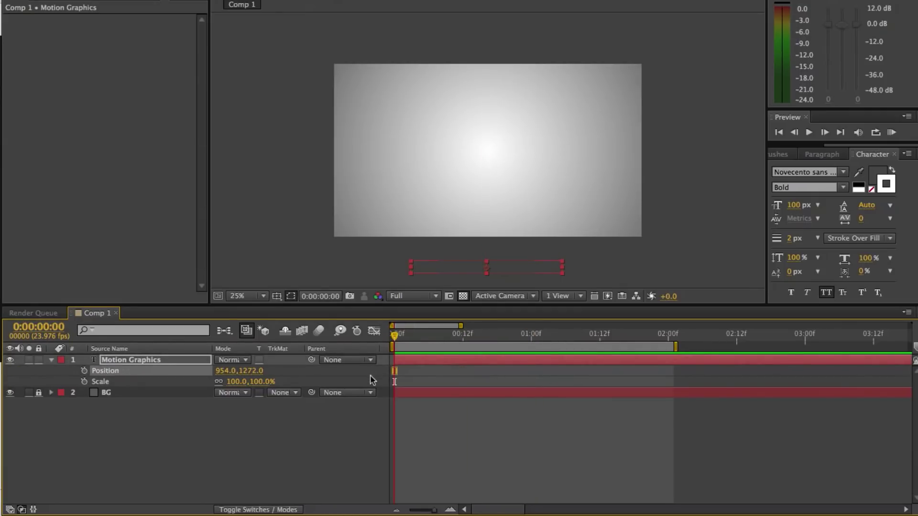
Set the title's Scale to 0% at frame 0.
click(258, 382)
text(0)
key(Return)
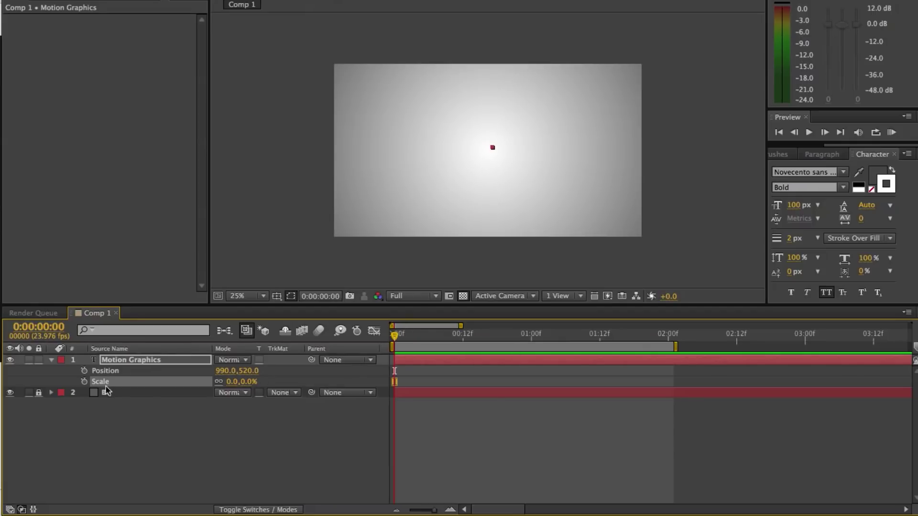
Keyframe the title's Scale at 0% on frame 0, then add a 110% overshoot keyframe.
click(84, 382)
key(Page_Down)
key(Page_Down)
key(Page_Down)
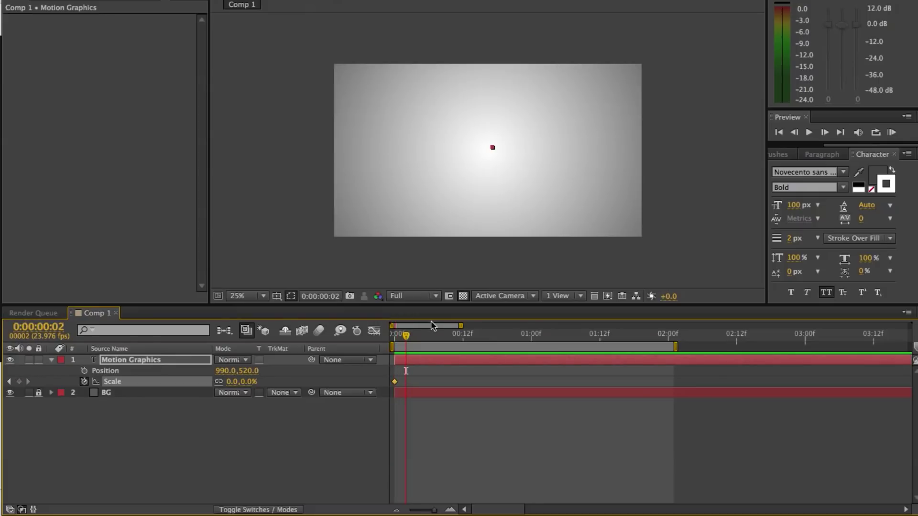
click(245, 382)
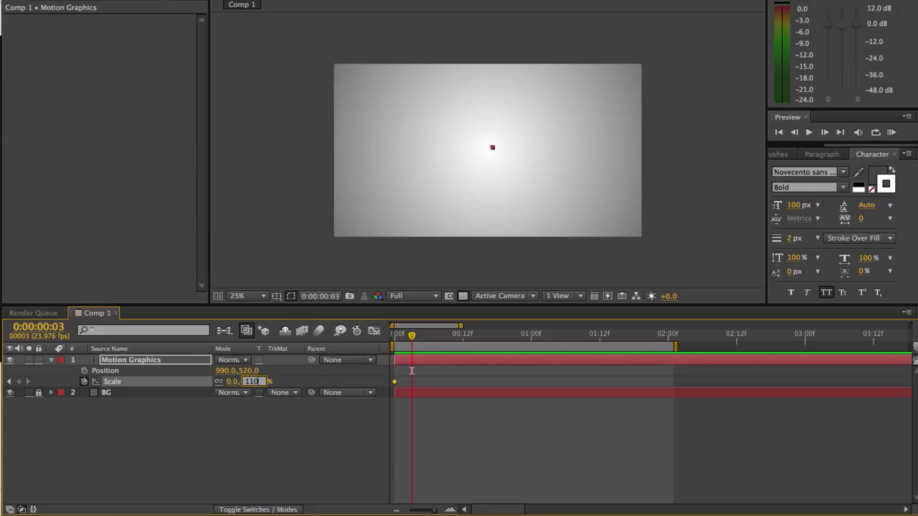
key(Return)
mouse_move(411, 335)
mouse_down()
mouse_move(399, 341)
mouse_move(414, 342)
mouse_up()
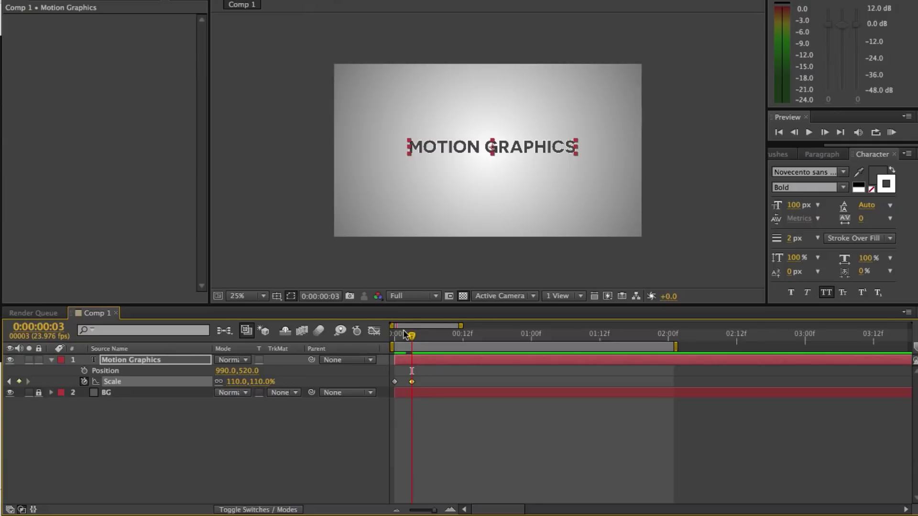
Add bounce Scale keyframes of 95% at frame 6 and 105% at frame 9.
key(Page_Down)
key(Page_Down)
key(Page_Down)
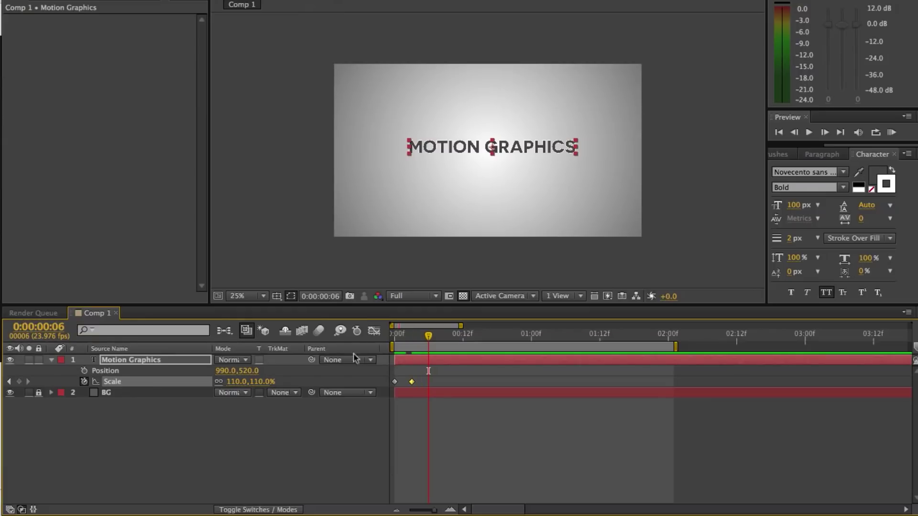
click(258, 382)
text(95)
key(Return)
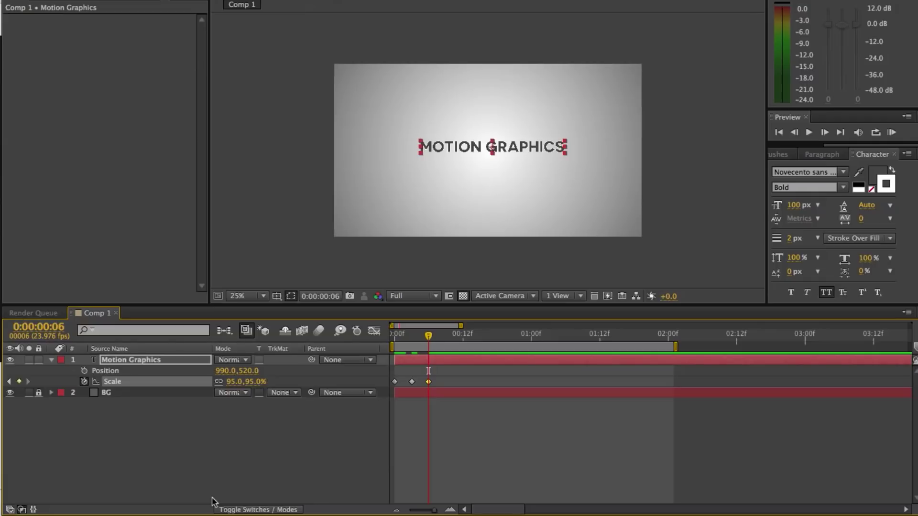
key(Page_Down)
key(Page_Down)
key(Page_Down)
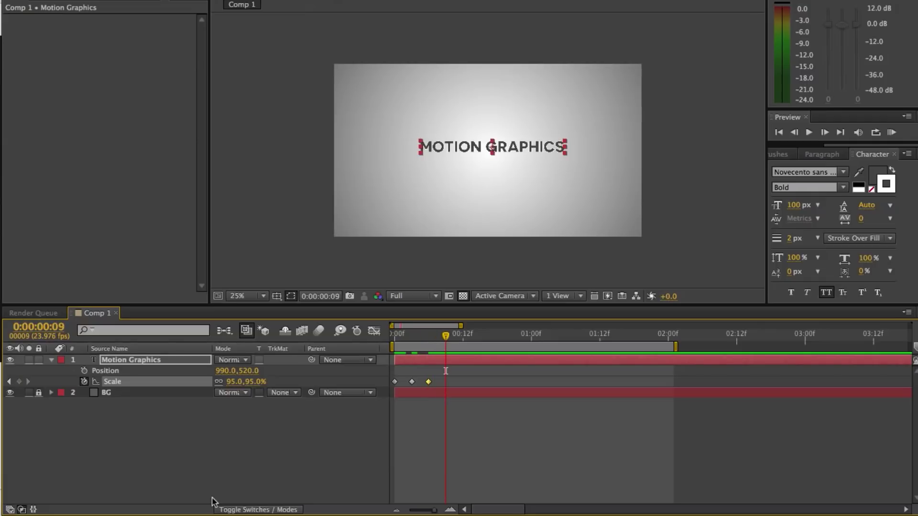
click(252, 382)
key(Return)
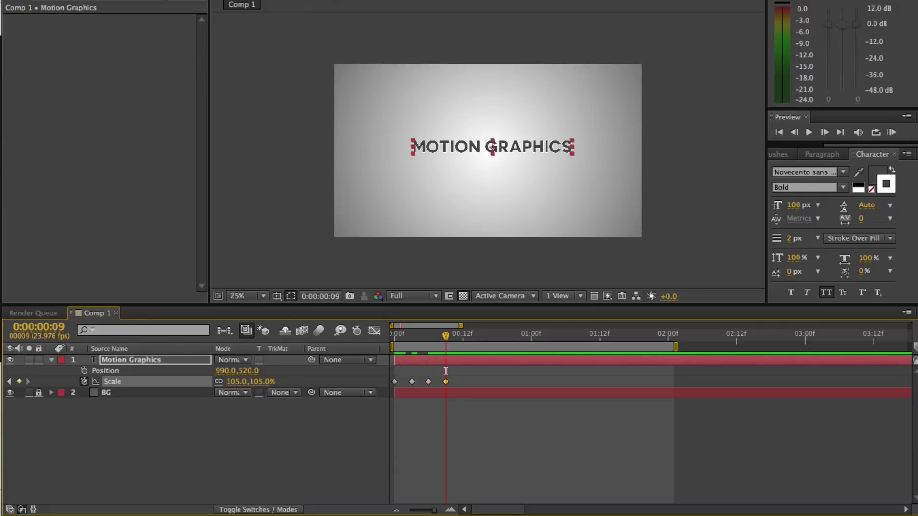
Set a final 100% Scale keyframe at frame 12 and return to the start.
drag(446, 371, 462, 371)
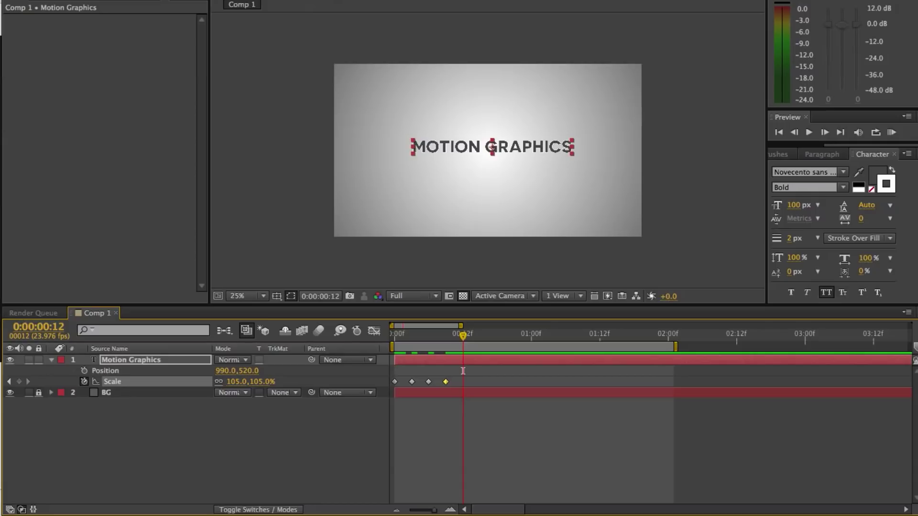
click(262, 382)
text(100)
key(Return)
drag(406, 340, 369, 356)
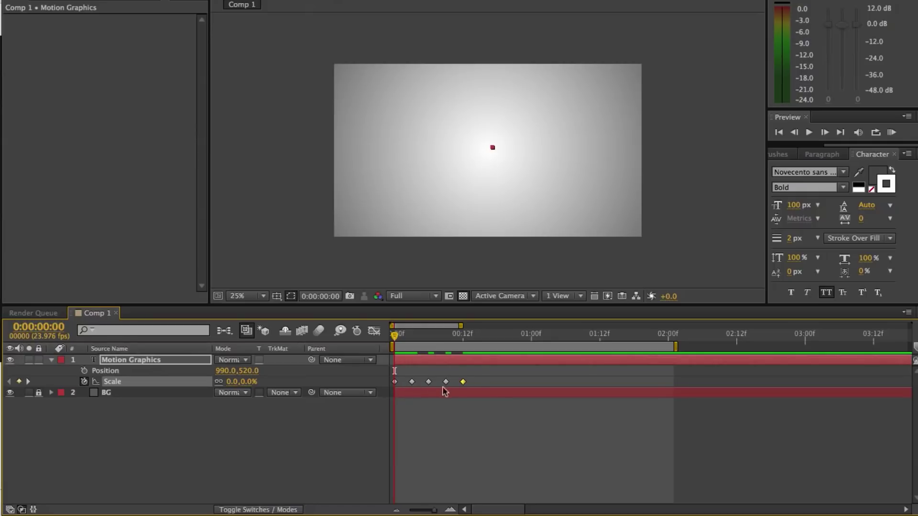
key(space)
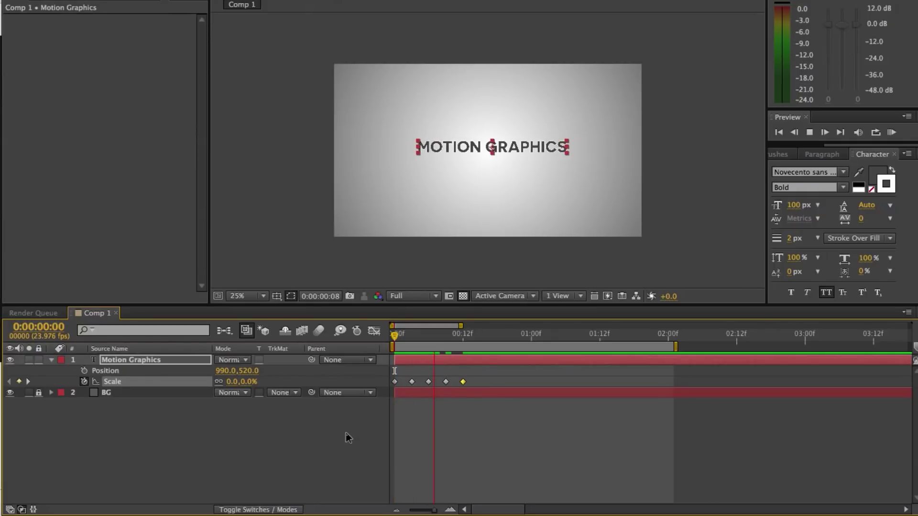
click(469, 281)
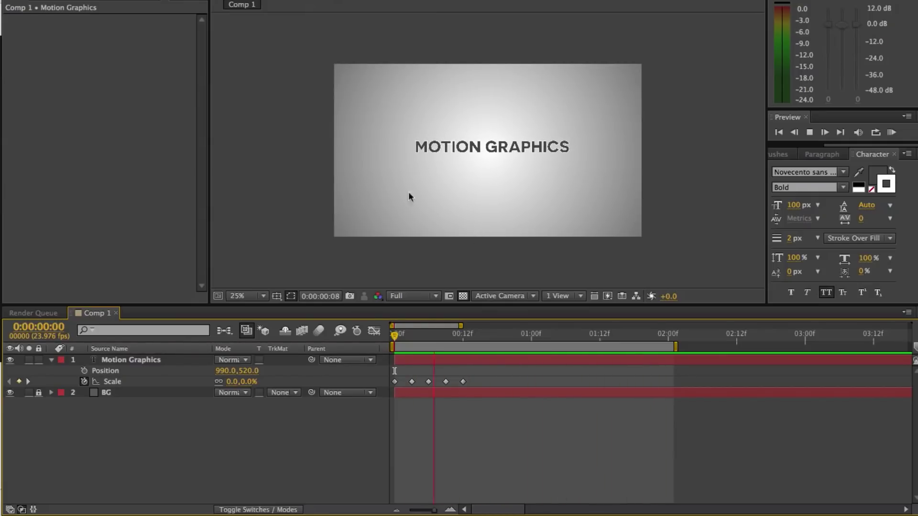
Apply Easy Ease to all five Scale keyframes of the MOTION GRAPHICS layer.
key(space)
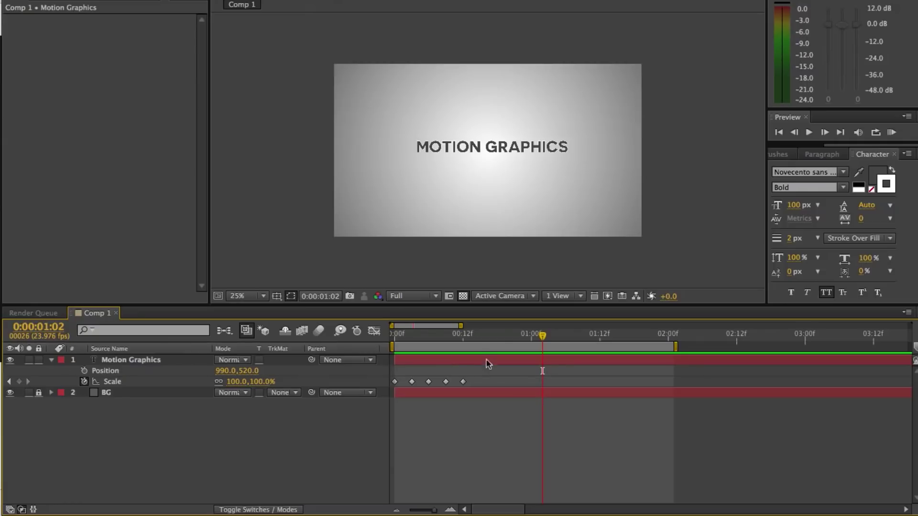
click(487, 363)
drag(475, 378, 387, 385)
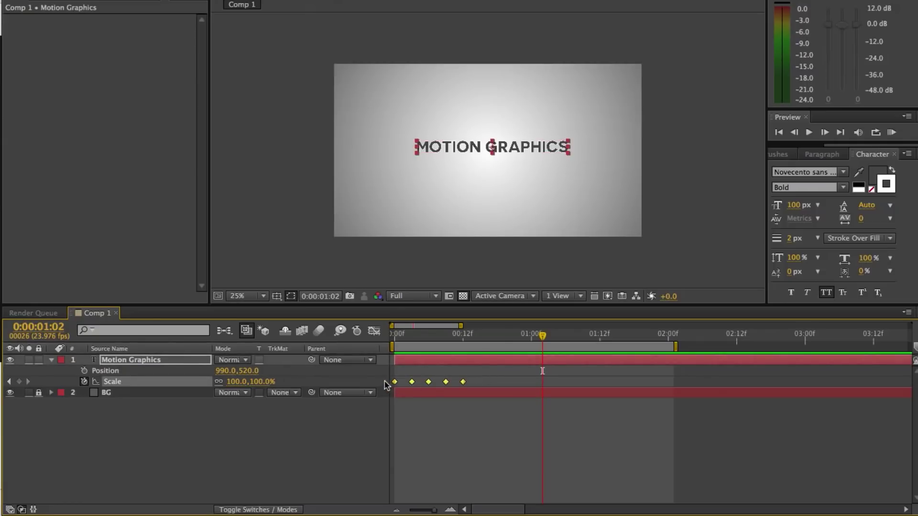
right_click(411, 382)
mouse_move(478, 502)
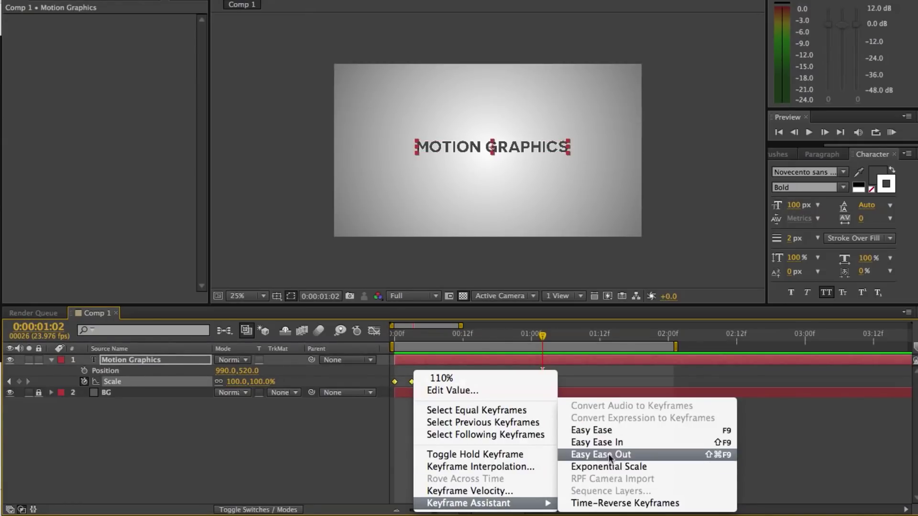
click(591, 431)
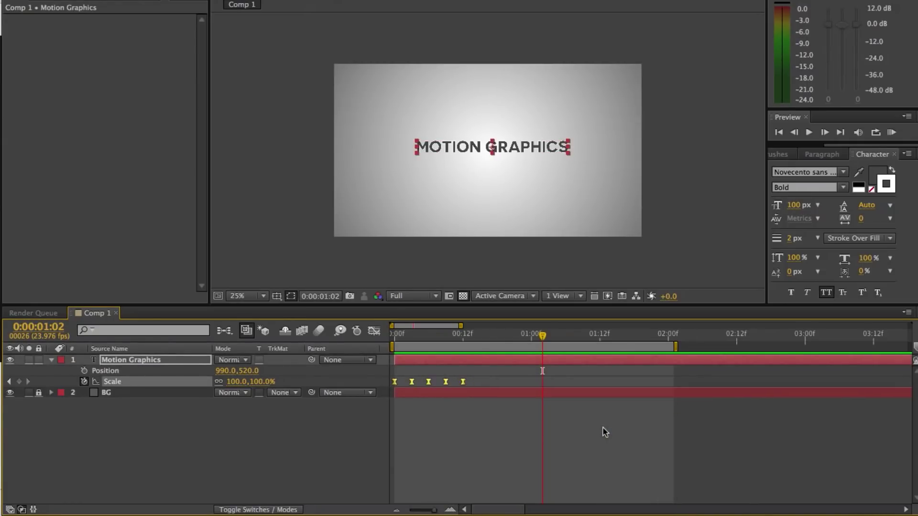
click(417, 375)
Move the second and last Scale keyframes slightly earlier, then preview from the start.
drag(412, 385, 417, 385)
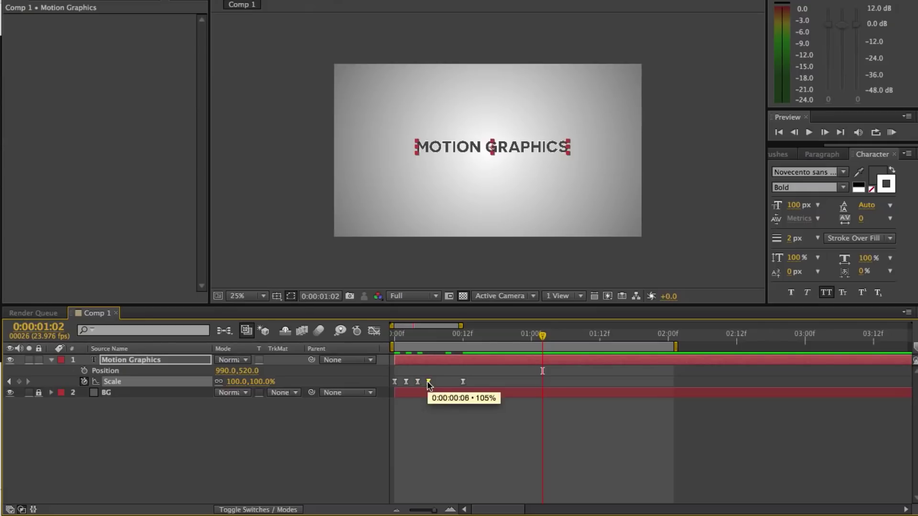
click(449, 384)
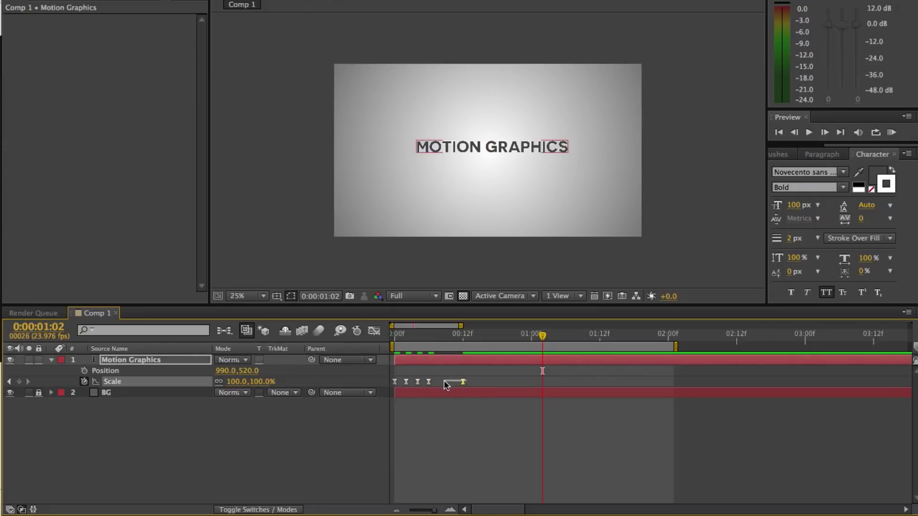
click(463, 382)
drag(447, 386, 440, 385)
key(KP_0)
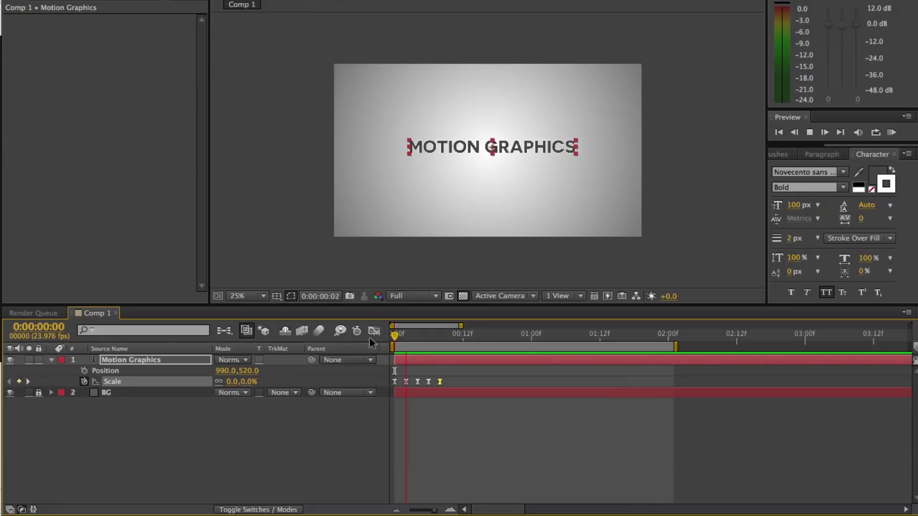
key(space)
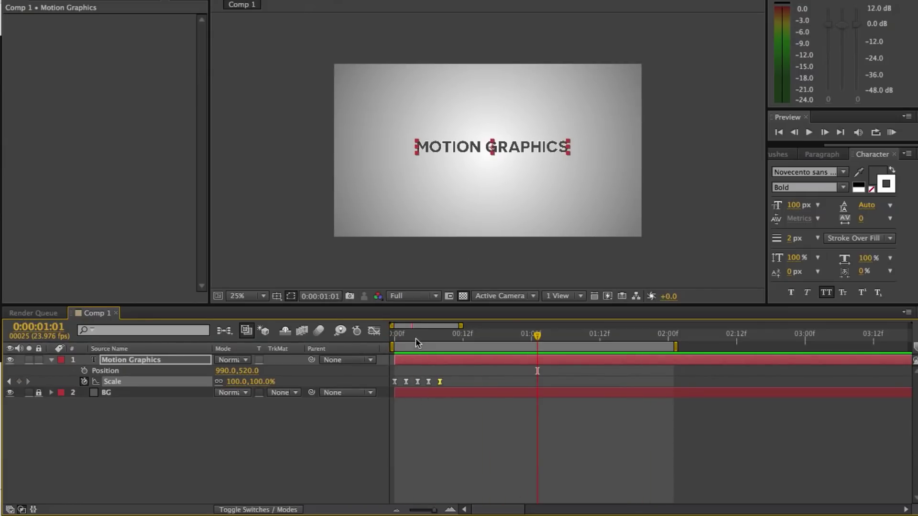
Lower the 105% overshoot keyframe to 102% and preview the revised bounce.
drag(408, 335, 429, 335)
click(237, 381)
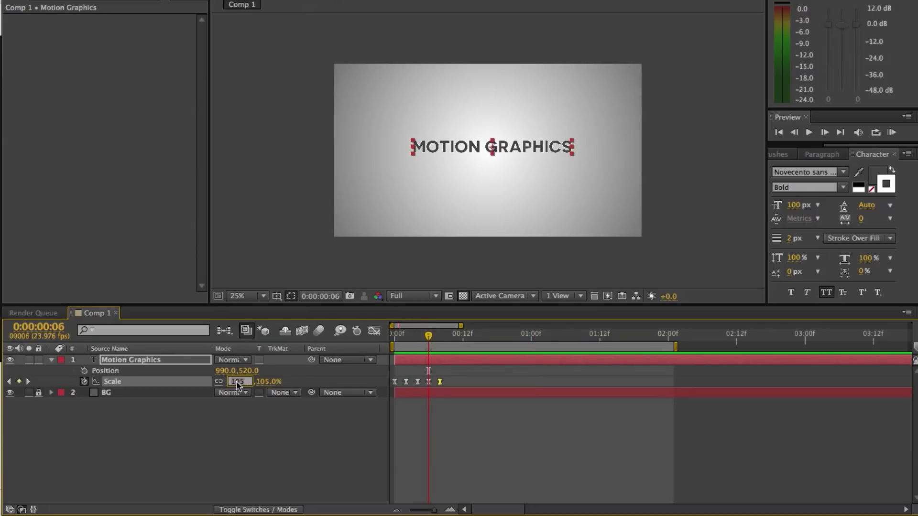
text(10)
key(Return)
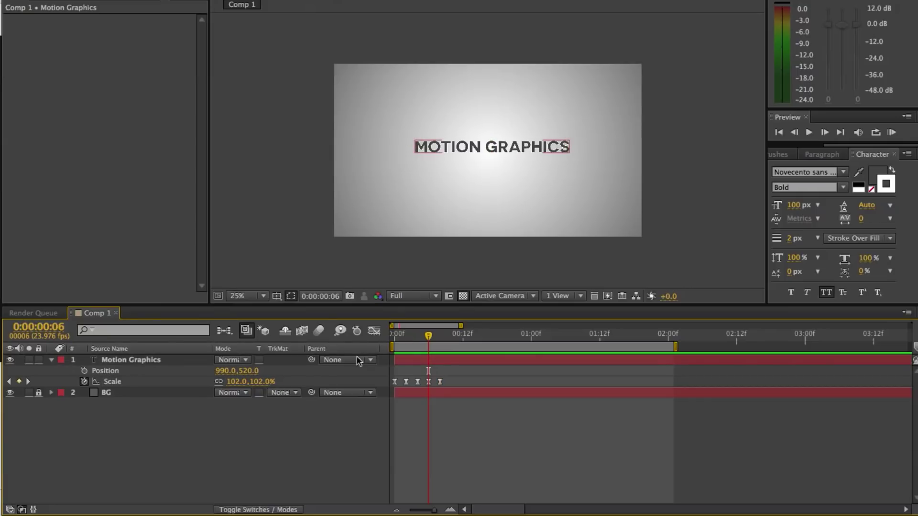
click(397, 335)
key(space)
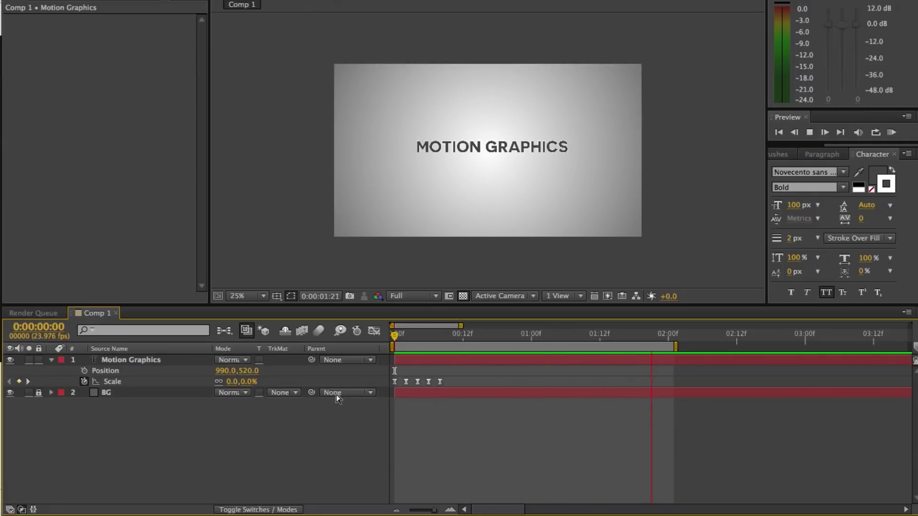
Show the Scale curve in the Graph Editor.
click(374, 331)
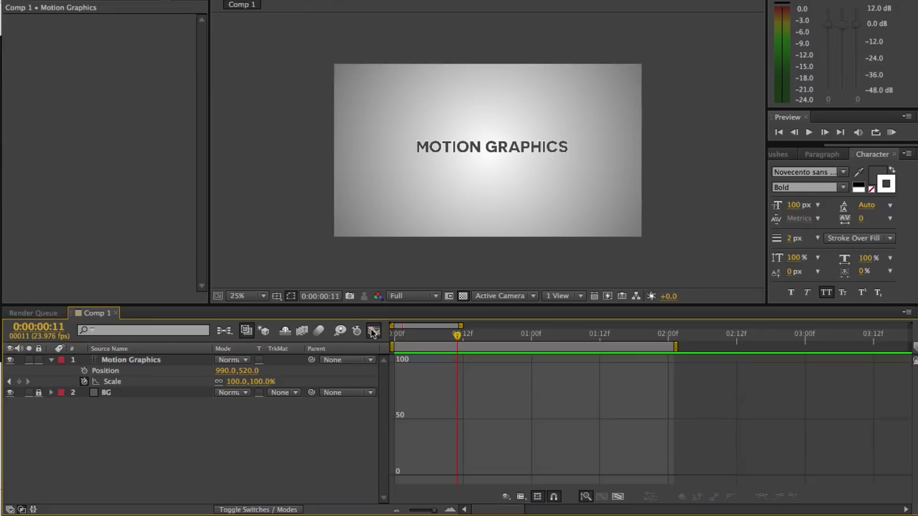
click(112, 382)
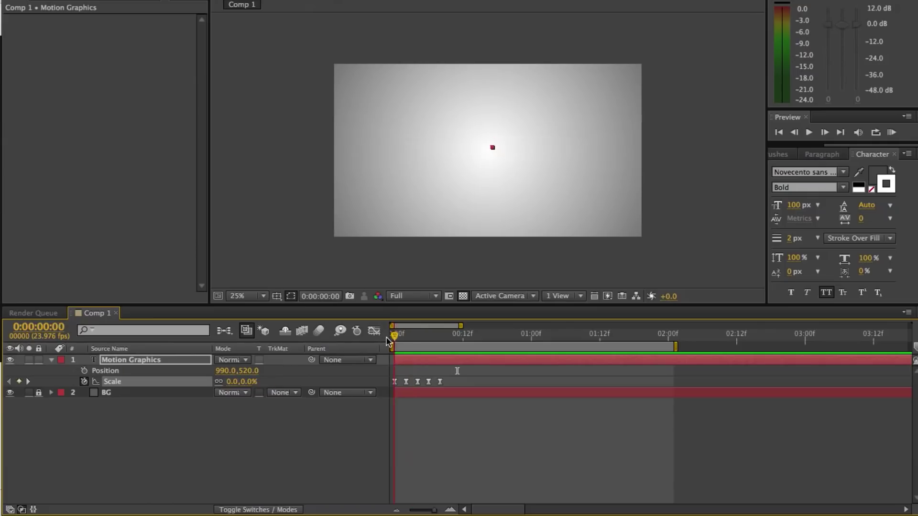
drag(387, 340, 419, 340)
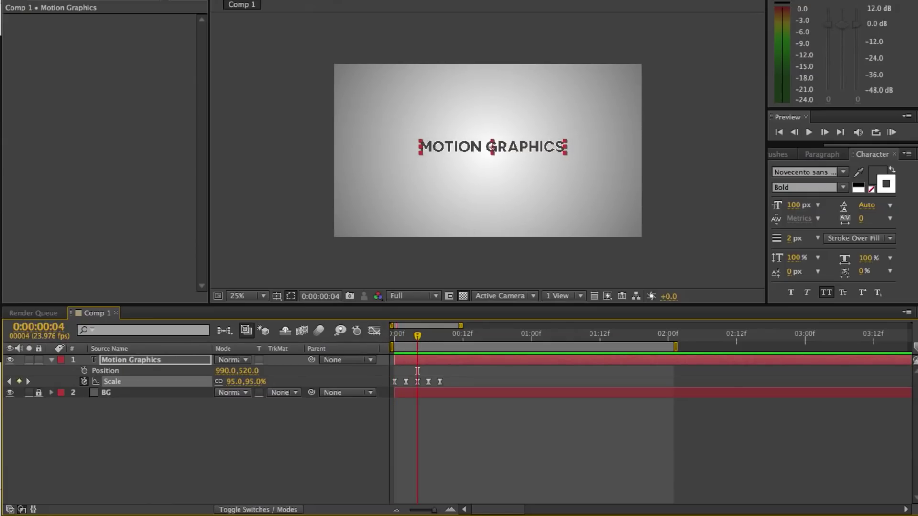
Replay the YouTube logo intro video, pause it at 0:12, and return to After Effects.
click(367, 496)
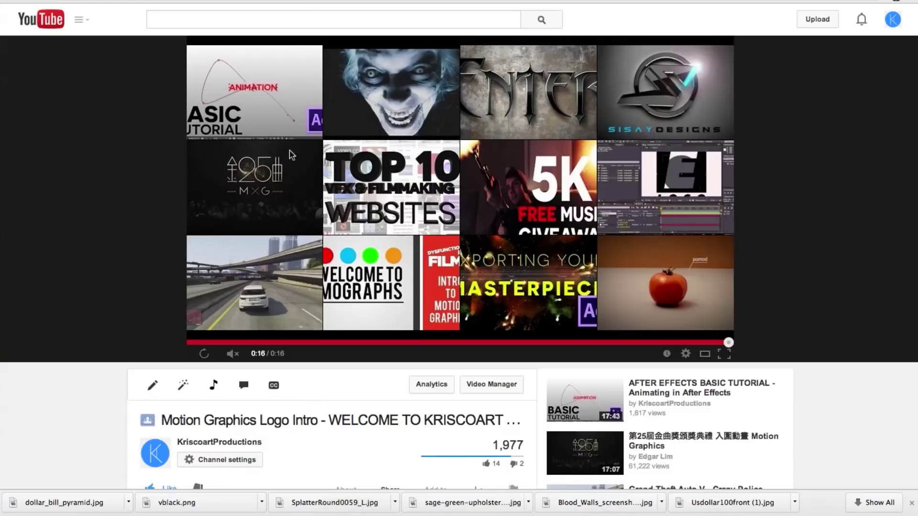
click(204, 354)
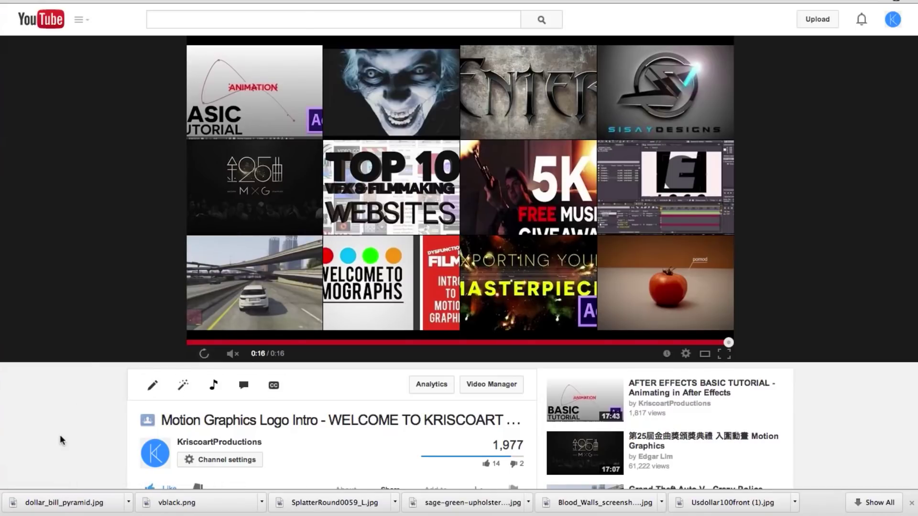
scroll(61, 438, down, 2)
scroll(59, 435, up, 2)
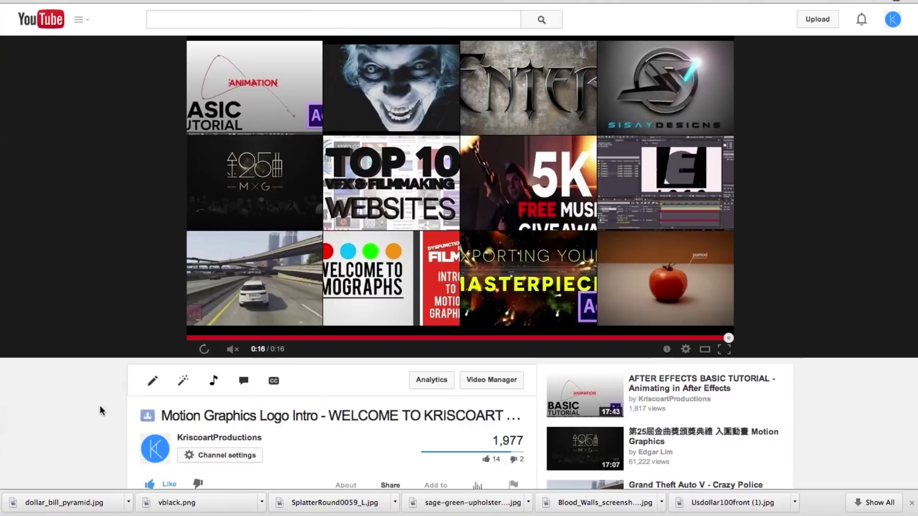
click(205, 349)
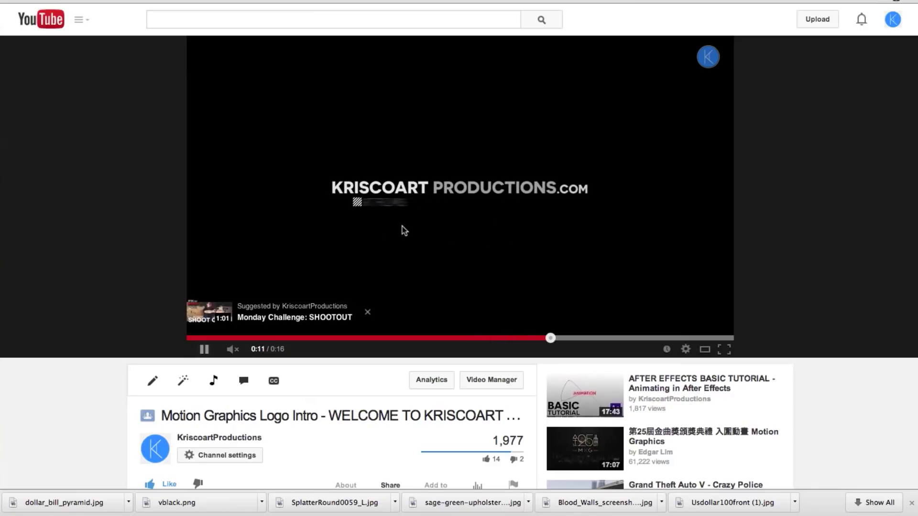
click(334, 228)
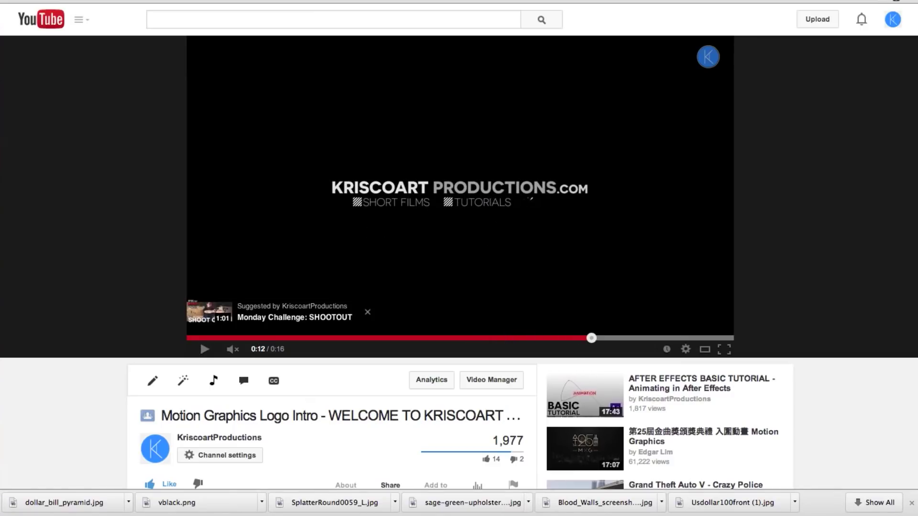
click(277, 502)
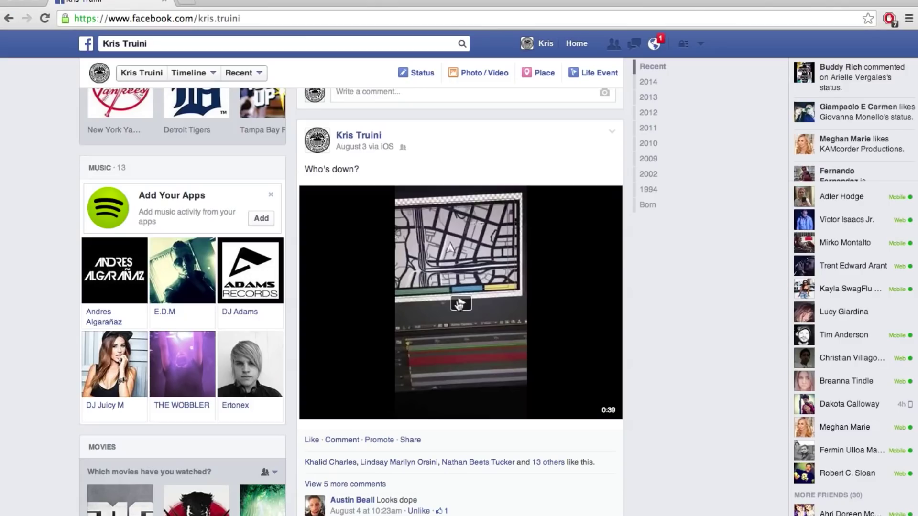
Open the Facebook post's video in the theater viewer and skip ahead to about 0:23.
click(458, 308)
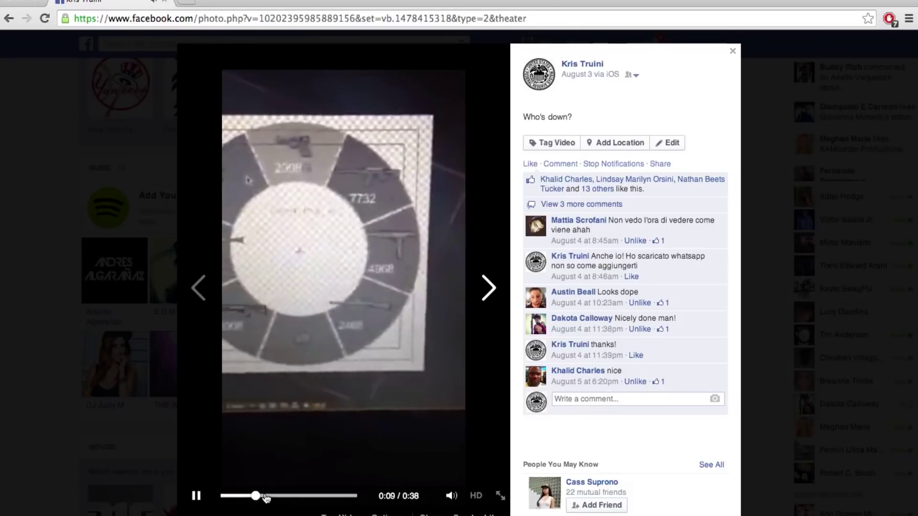
click(265, 495)
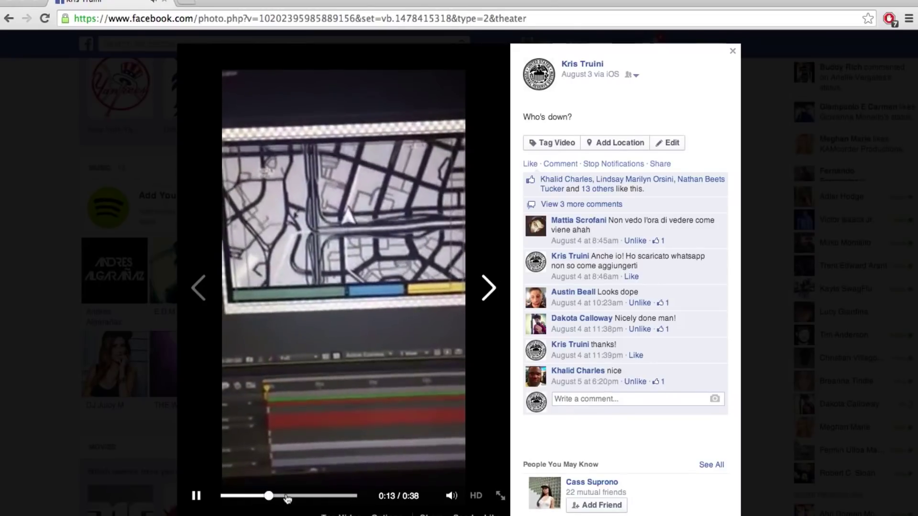
click(286, 496)
drag(286, 498, 343, 497)
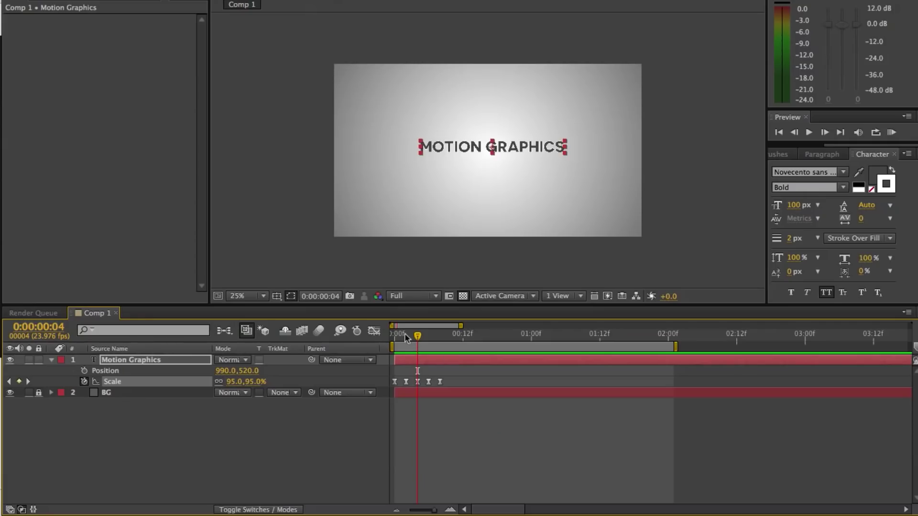
drag(405, 333, 444, 341)
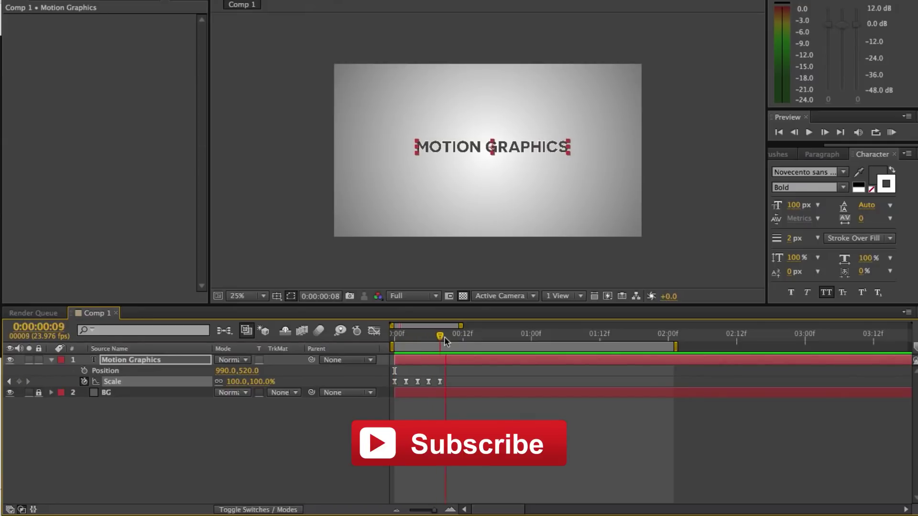